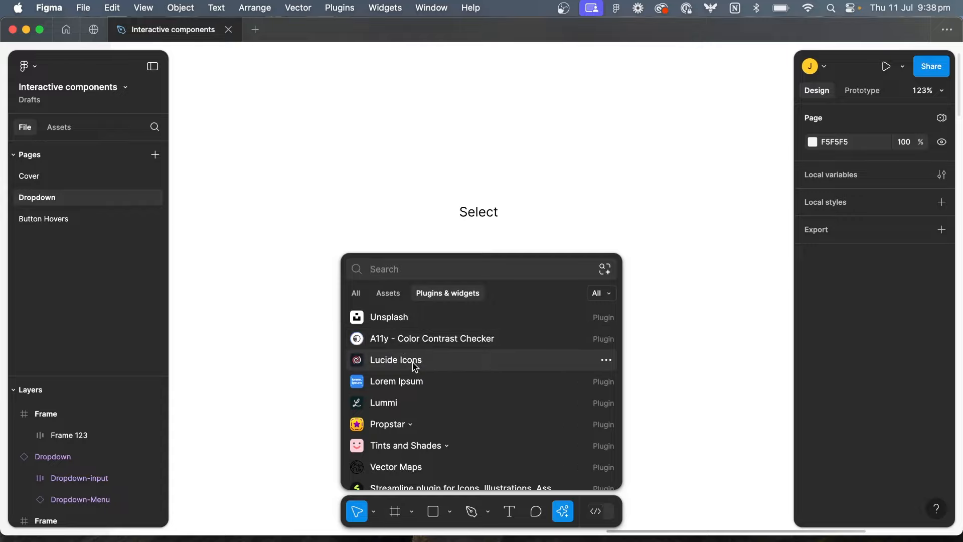
Find the chevron icons with the Lucide Icons plugin by searching for "chev" and insert the chevron-down and chevron-up icons.
left_click(396, 360)
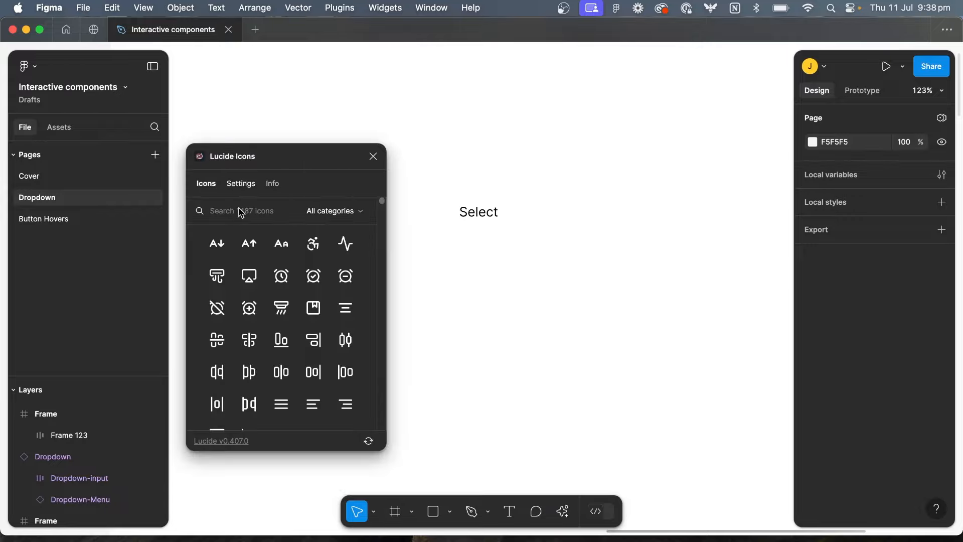
type("chev")
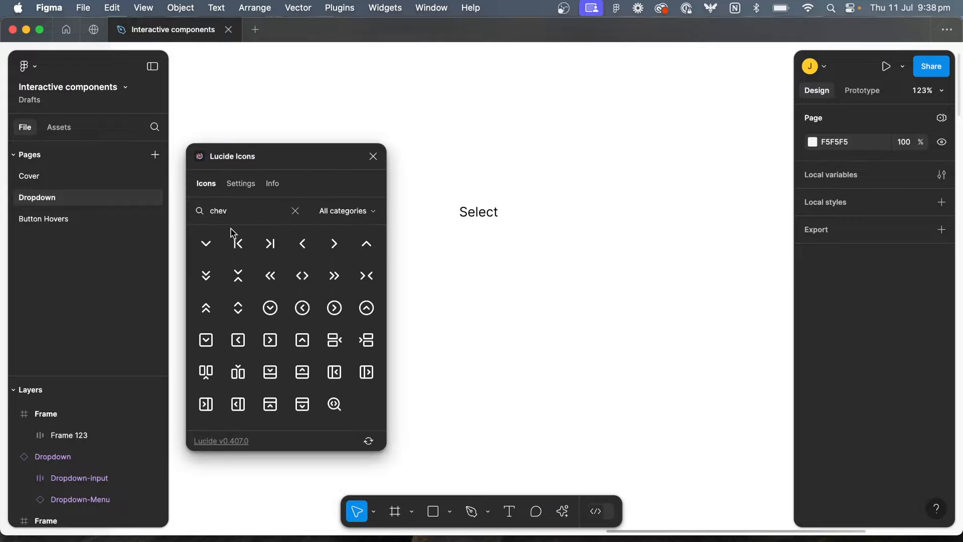
left_click(206, 244)
left_click(206, 243)
left_click(206, 243)
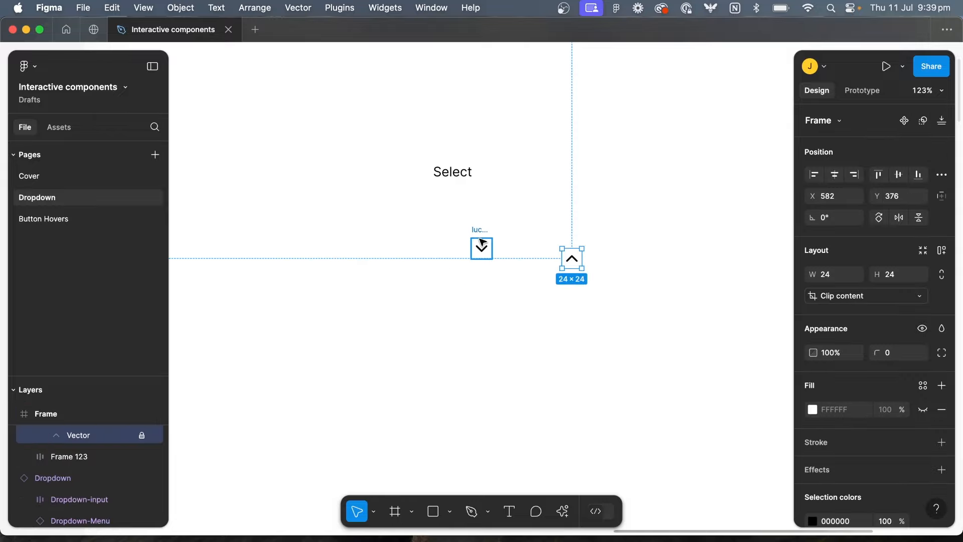
Convert the chevron-down and chevron-up icons into two separate components.
scroll(482, 242, "up", 5)
left_click(483, 253, "shift")
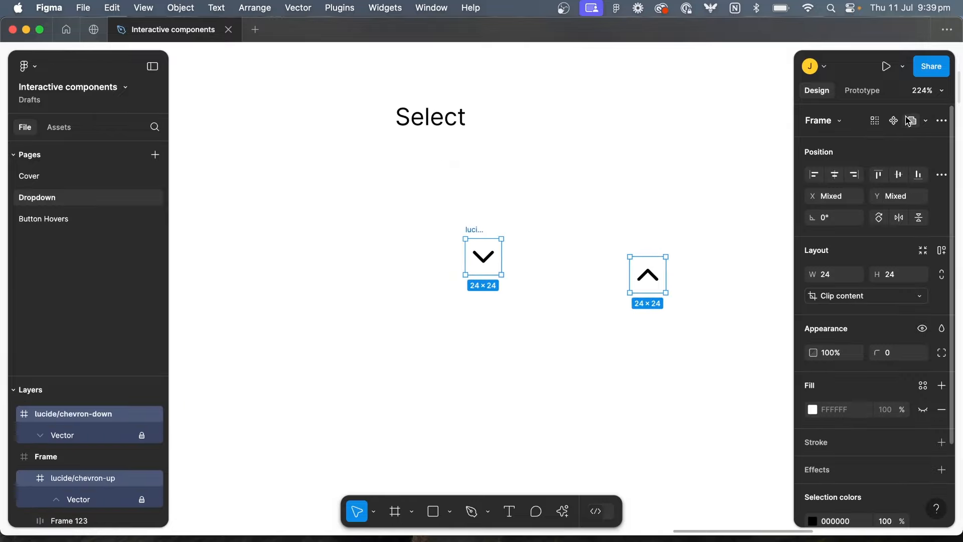
left_click(941, 121)
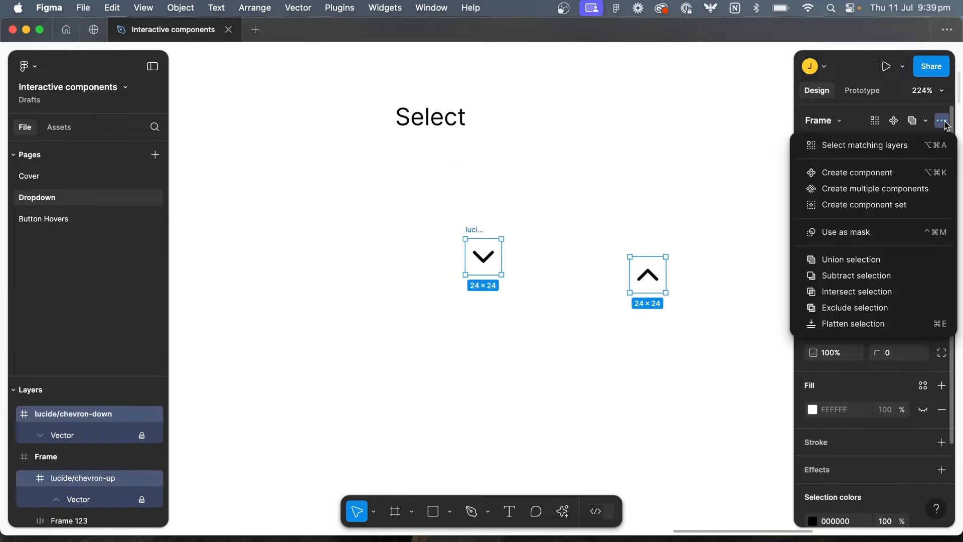
left_click(880, 189)
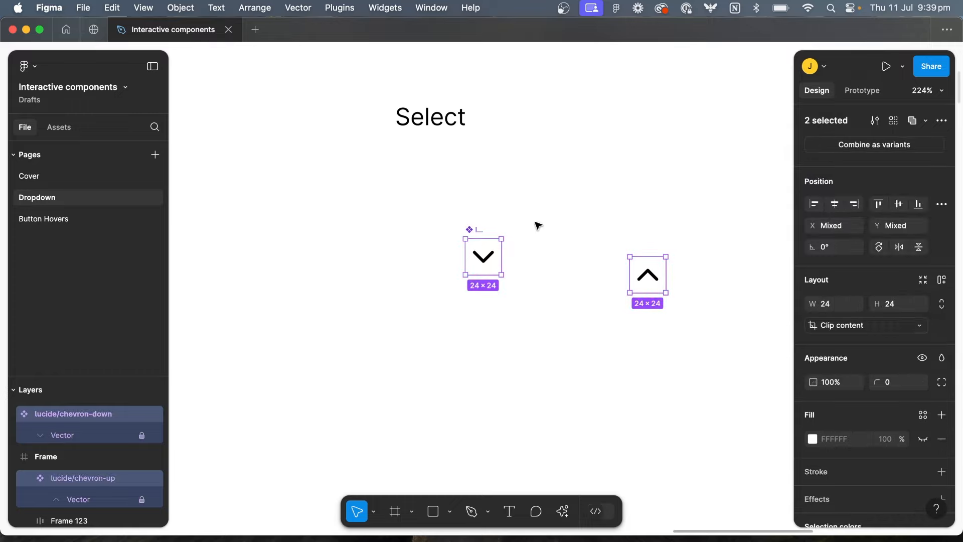
left_click(538, 225)
Move both chevron components together to the empty area above and to the right of the Select text.
scroll(531, 262, "down", 3)
scroll(482, 262, "up", 2)
scroll(481, 262, "right", 2)
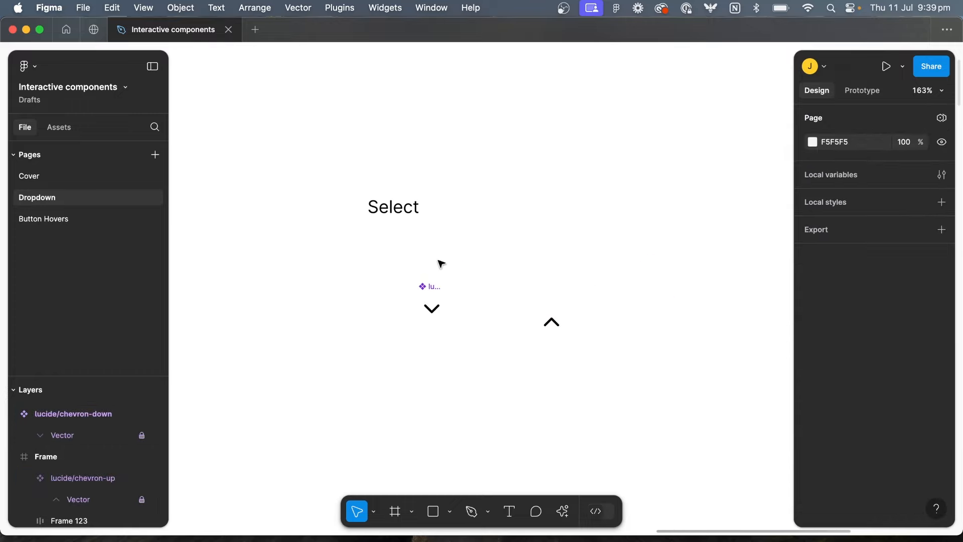
left_click_drag(409, 256, 512, 98)
key("super+a")
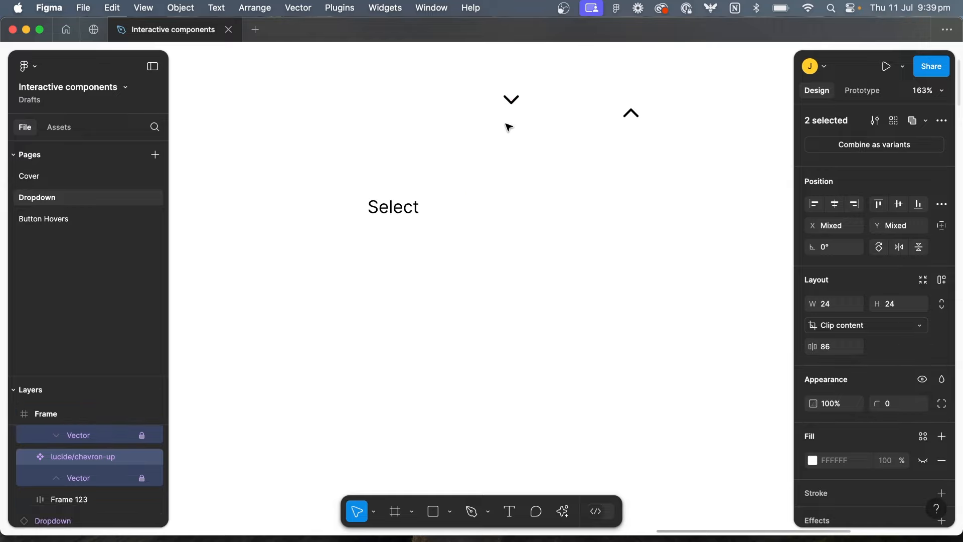
left_click(507, 127)
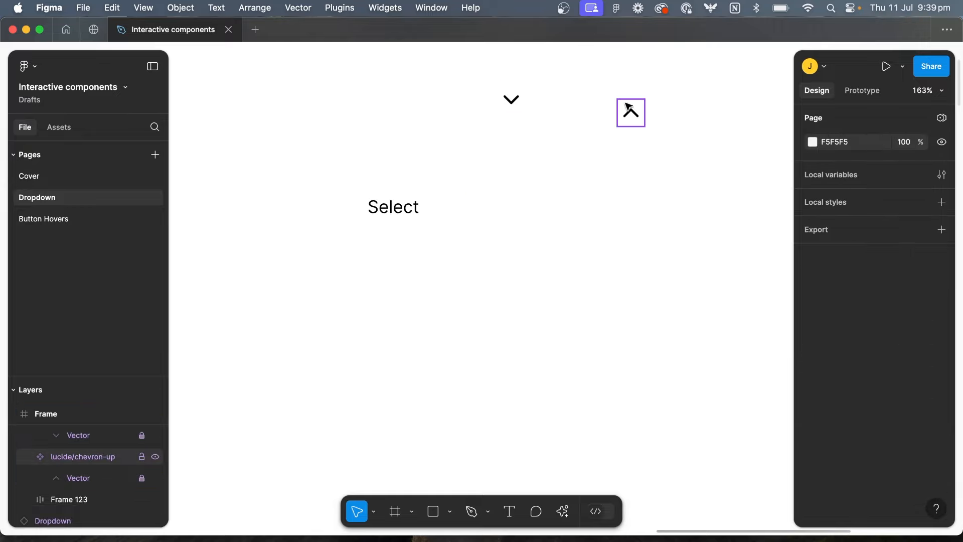
Place an instance of the chevron-down component inside the Select frame, after the text.
left_click(518, 103)
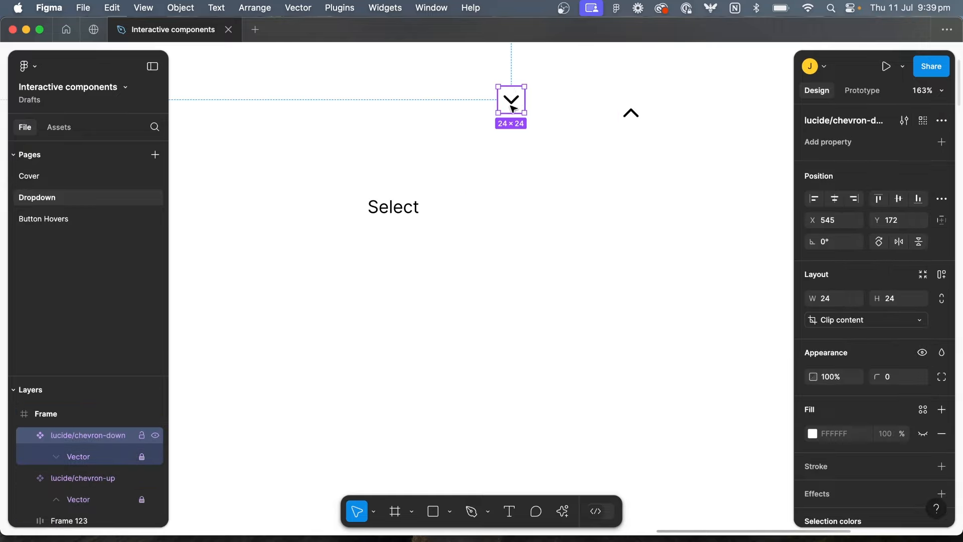
left_click_drag(512, 107, 540, 209)
key("Escape")
left_click(415, 206)
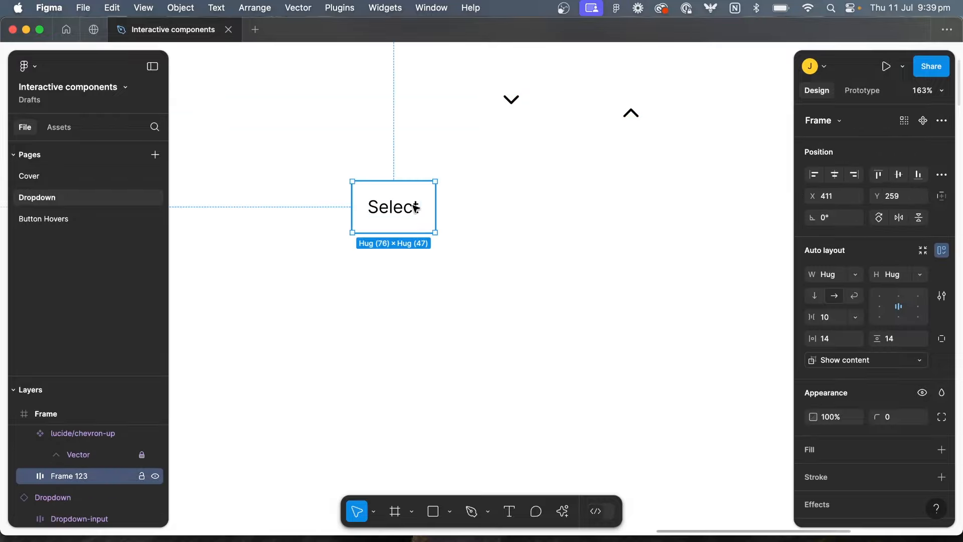
key("super+v")
left_click(418, 186)
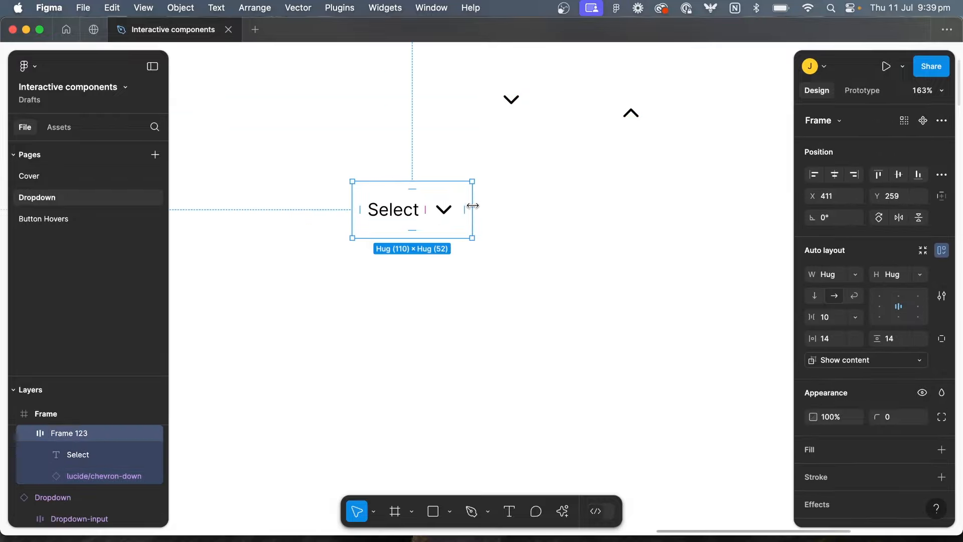
Widen the Select frame to about 211 and make the Select text fill the container's width.
left_click_drag(471, 206, 582, 210)
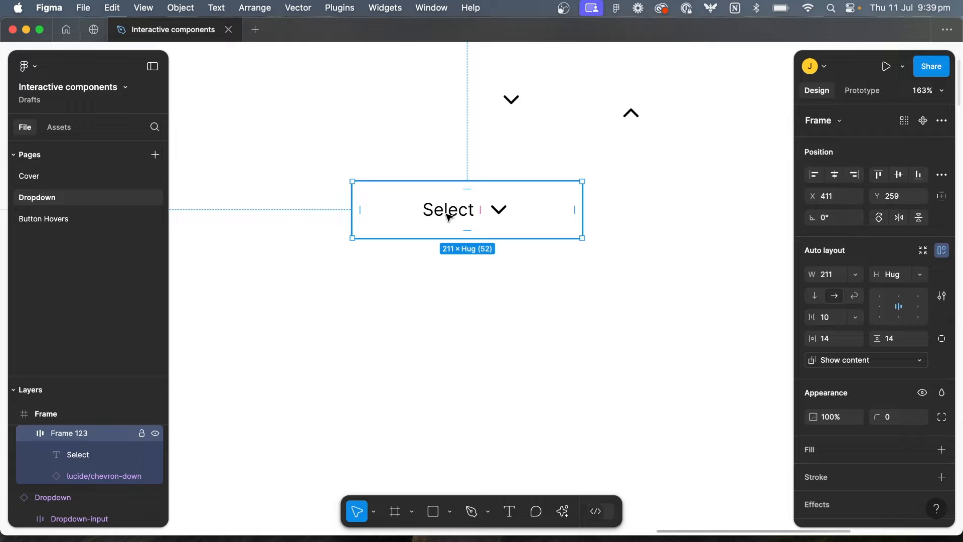
left_click(449, 217)
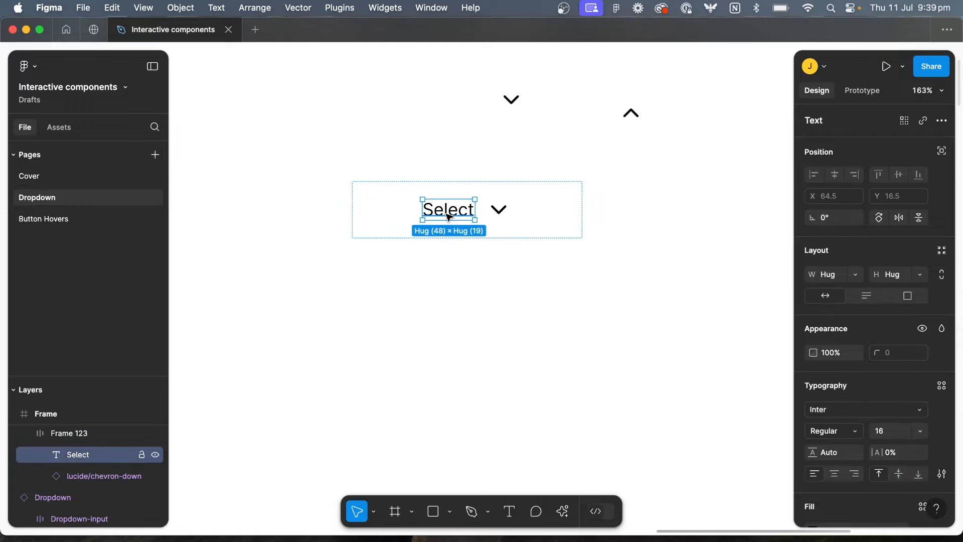
left_click(855, 274)
left_click(869, 290)
left_click(578, 266)
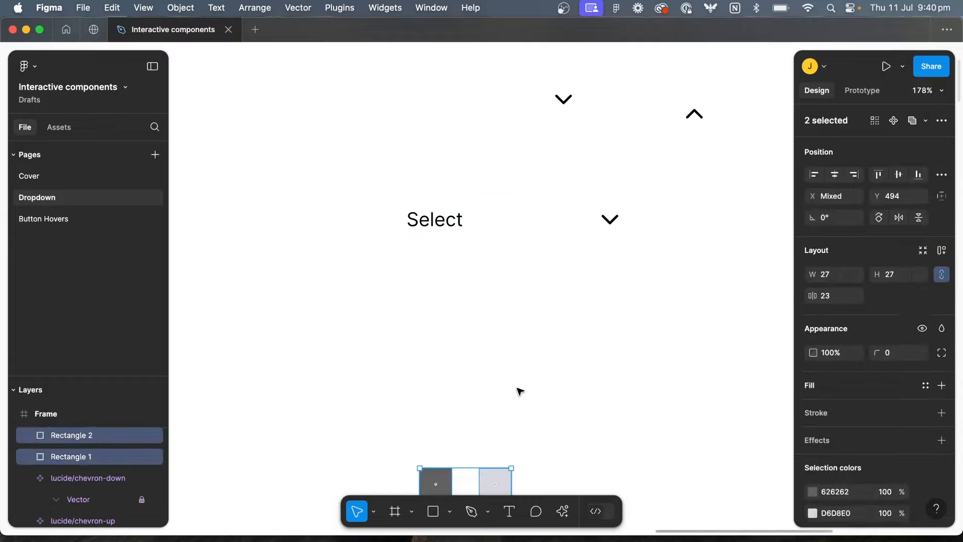
Add an inside stroke of 1 to the Select frame and set its corner radius to 8.
left_click(492, 264)
left_click(510, 245)
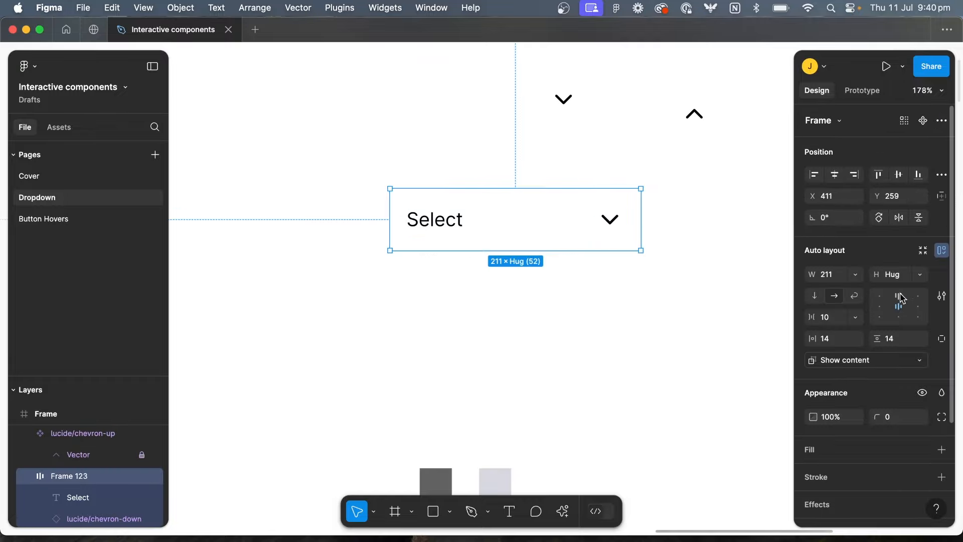
scroll(932, 441, "down", 3)
left_click(942, 406)
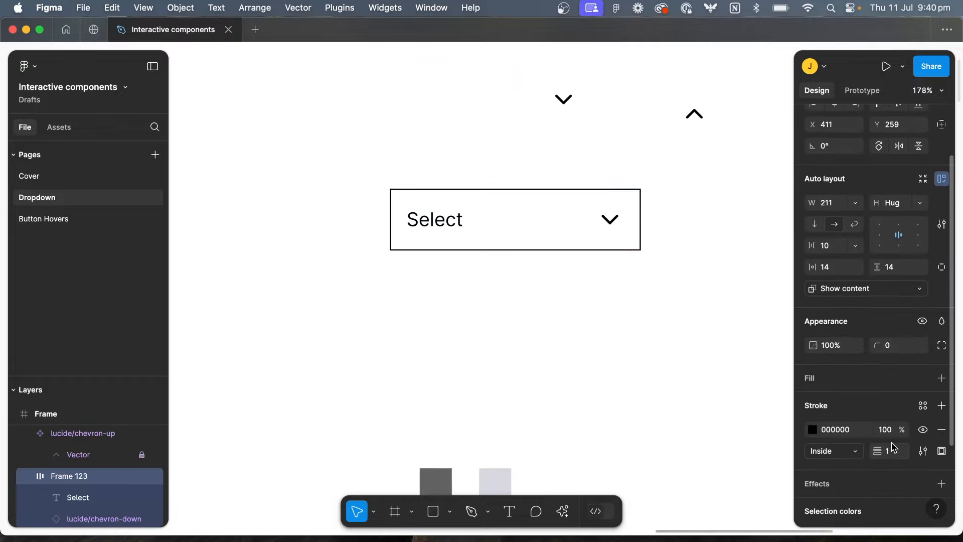
scroll(897, 306, "down", 2)
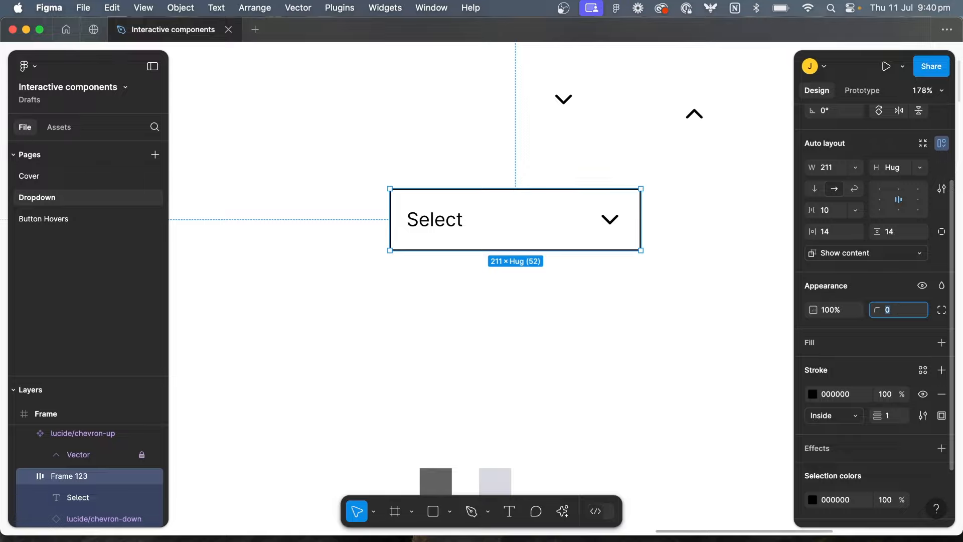
type("4")
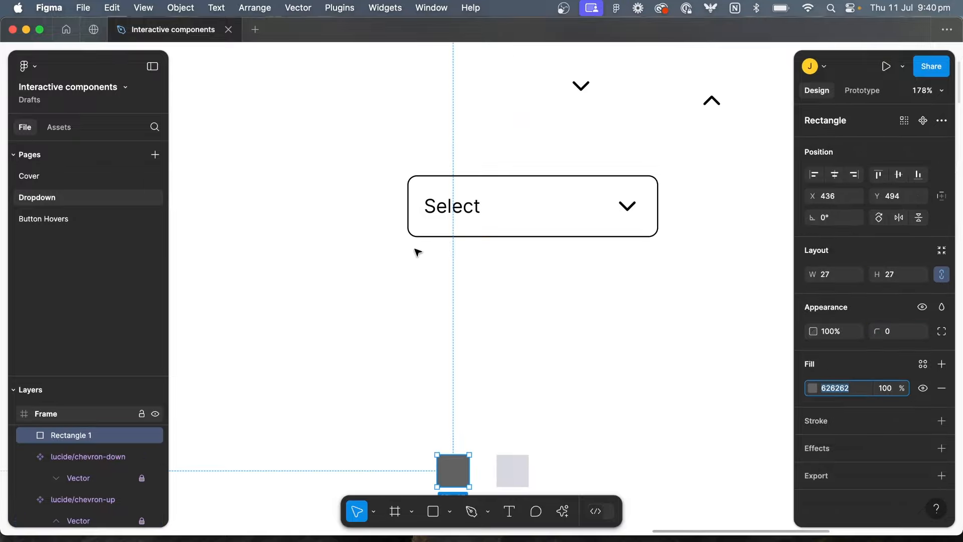
Set the colour of the Select text and its chevron to 626262.
left_click(441, 211)
double_click(454, 206)
left_click(618, 219, "shift")
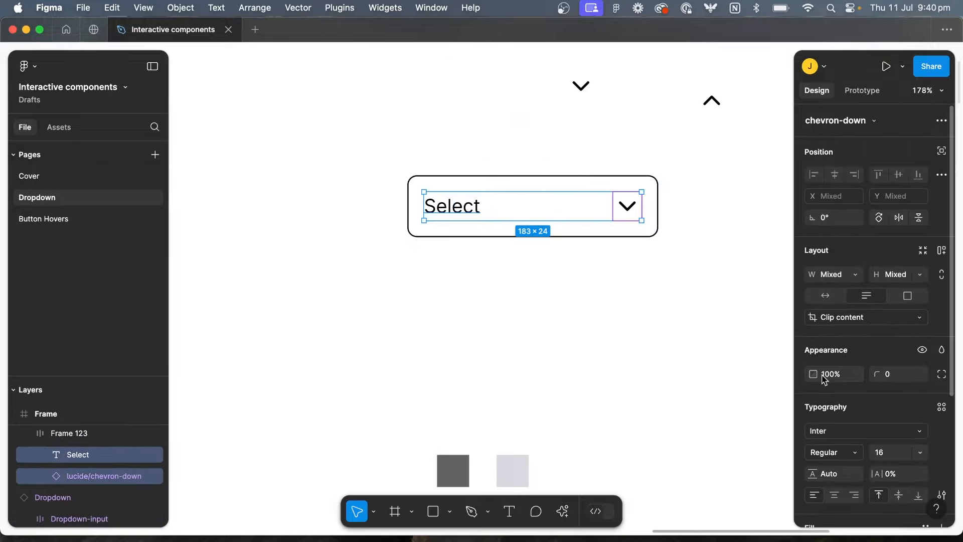
scroll(851, 468, "down", 5)
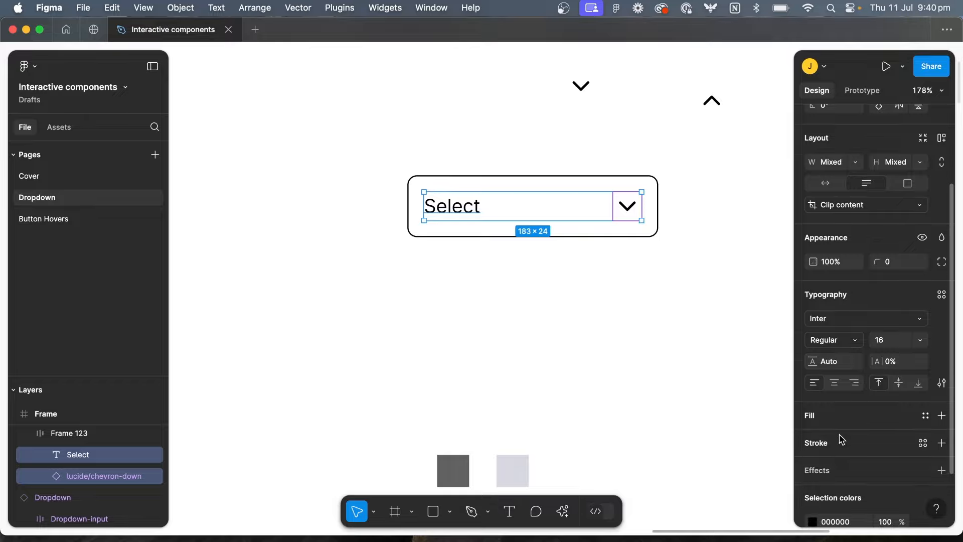
left_click(834, 452)
type("626262")
key("Return")
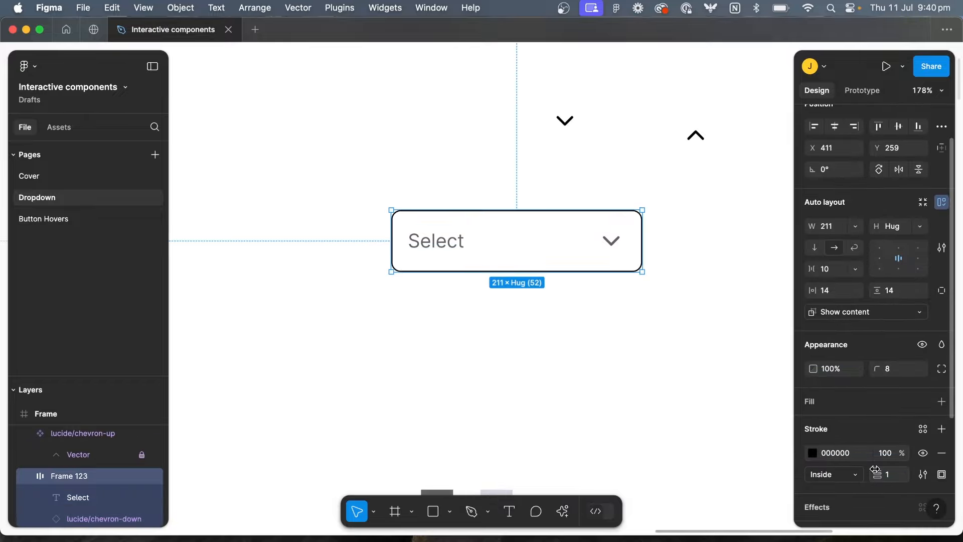
Set the Select frame's stroke colour to D6D8E0.
left_click(834, 452)
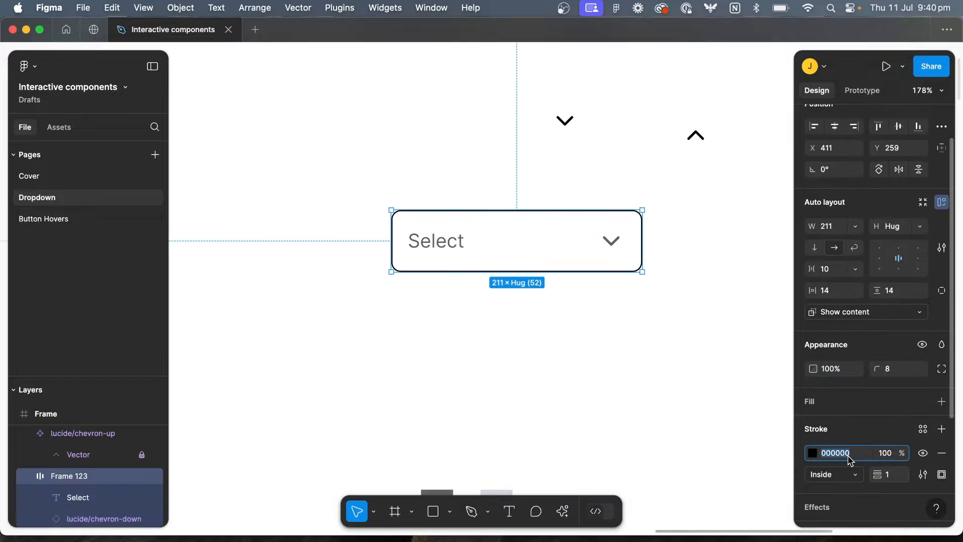
type("DADBDC")
key("Return")
left_click(540, 412)
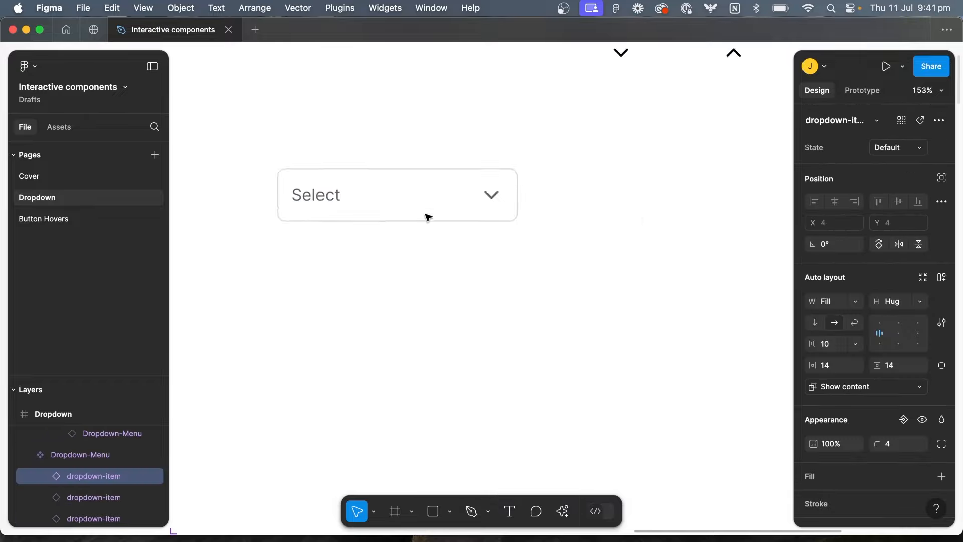
Duplicate the Select frame to the right of the original and delete the chevron from the copy.
scroll(399, 259, "left", 3)
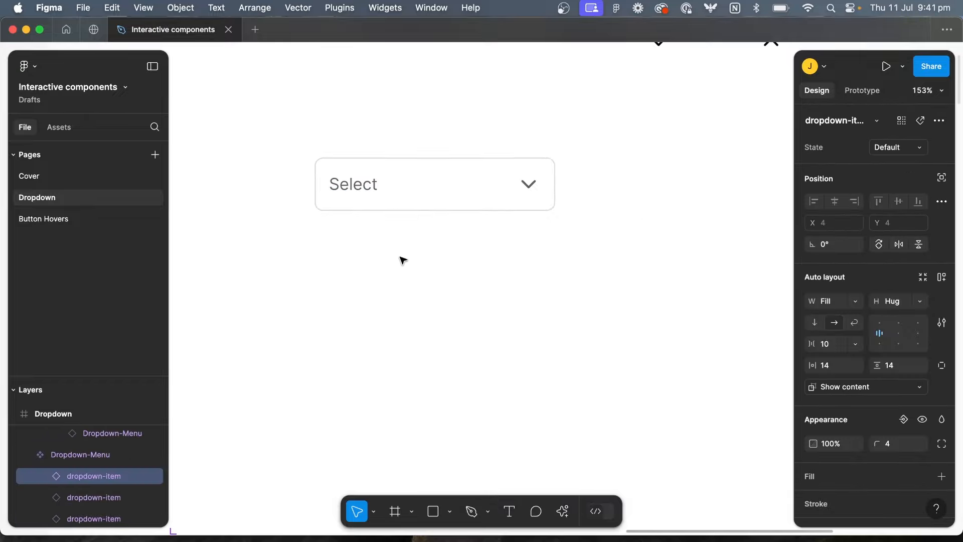
left_click(400, 260)
scroll(419, 246, "up", 1)
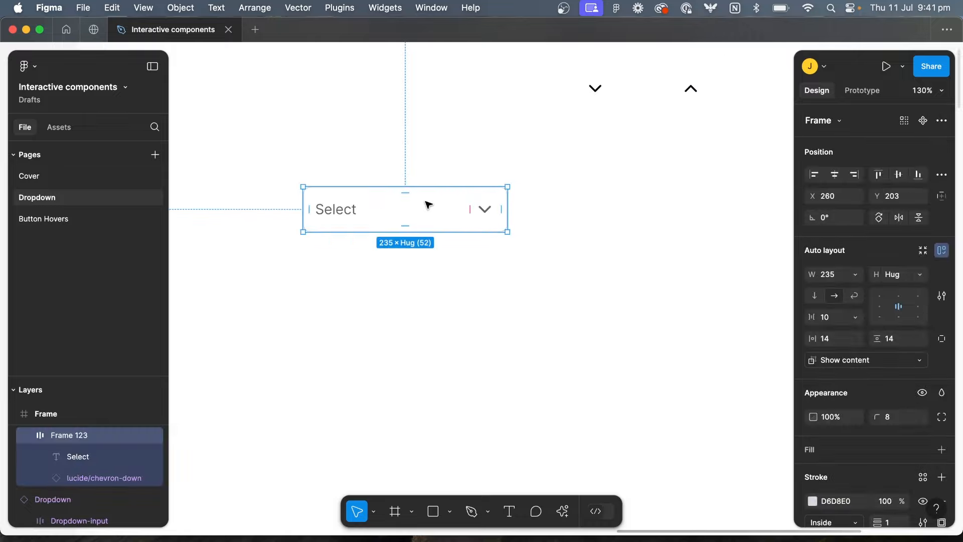
left_click_drag(427, 204, 596, 233)
scroll(597, 234, "right", 3)
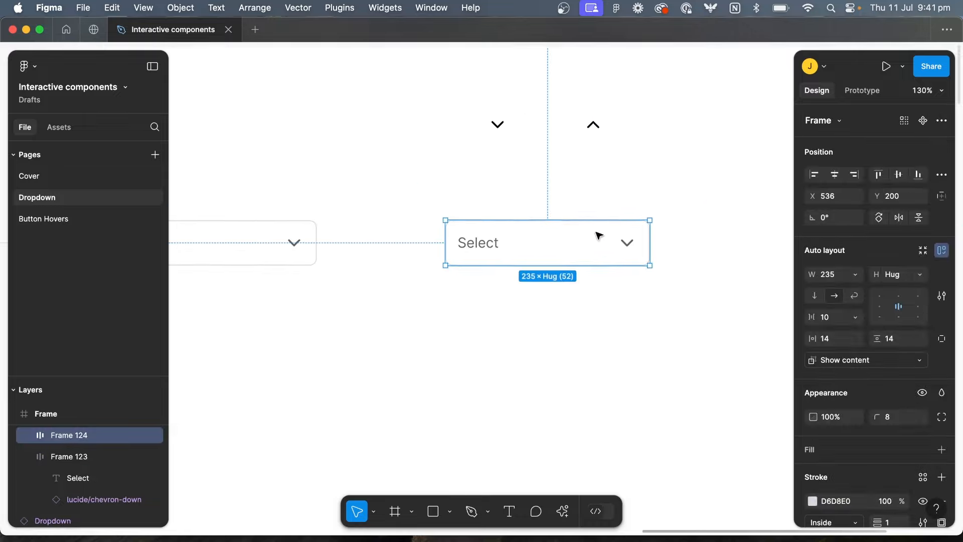
left_click(621, 245)
key("Delete")
Change the duplicated frame's text to "Item".
double_click(476, 241)
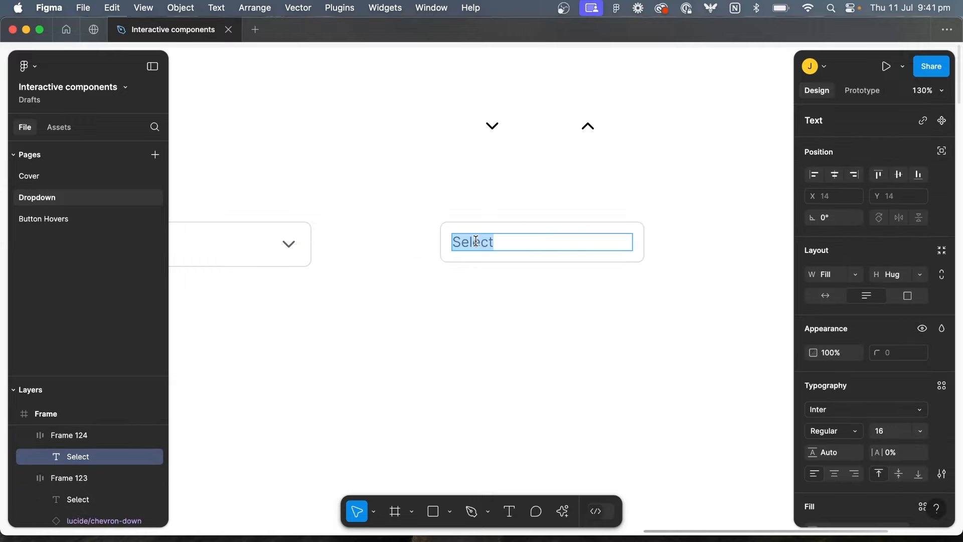
type("Item")
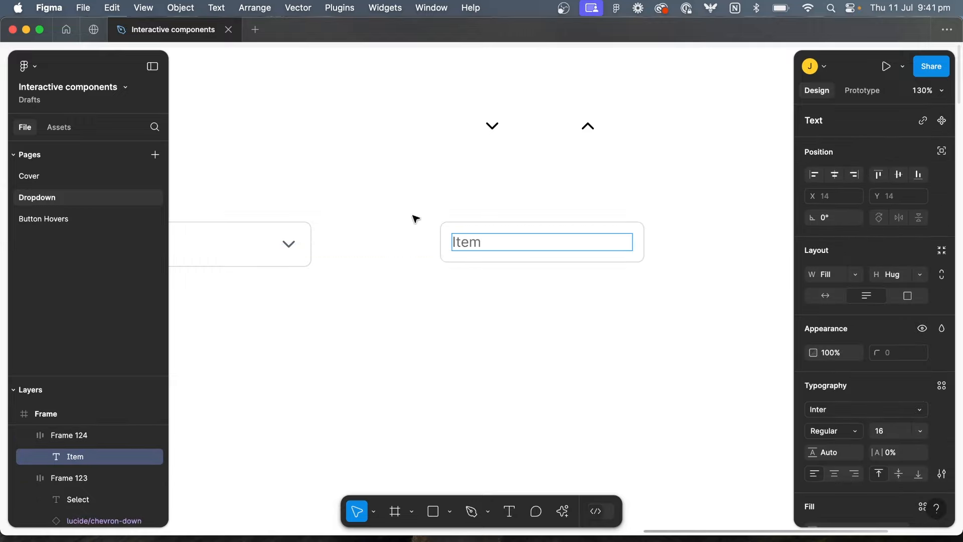
key("Escape")
key("Escape")
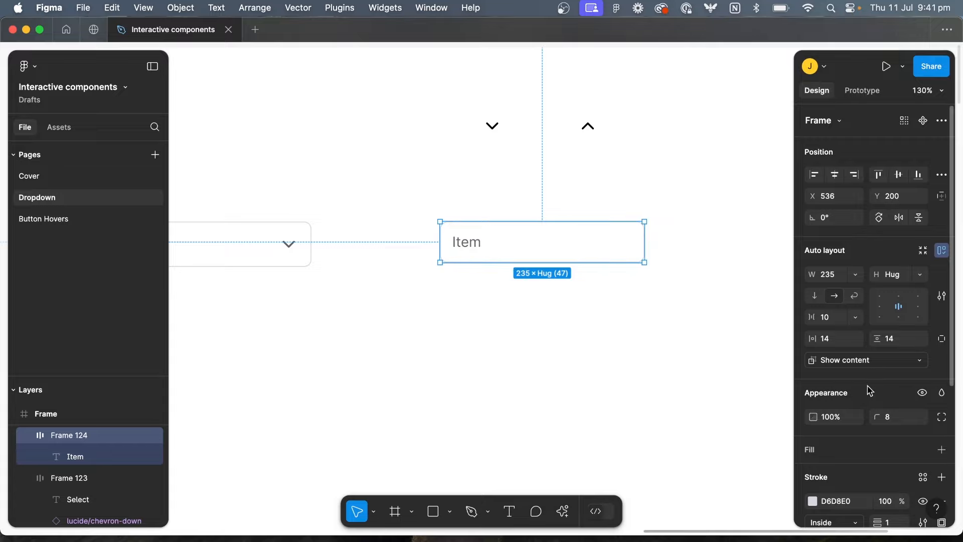
Set the Item frame's corner radius to 4 and remove its stroke.
left_click(475, 344)
scroll(475, 344, "left", 2)
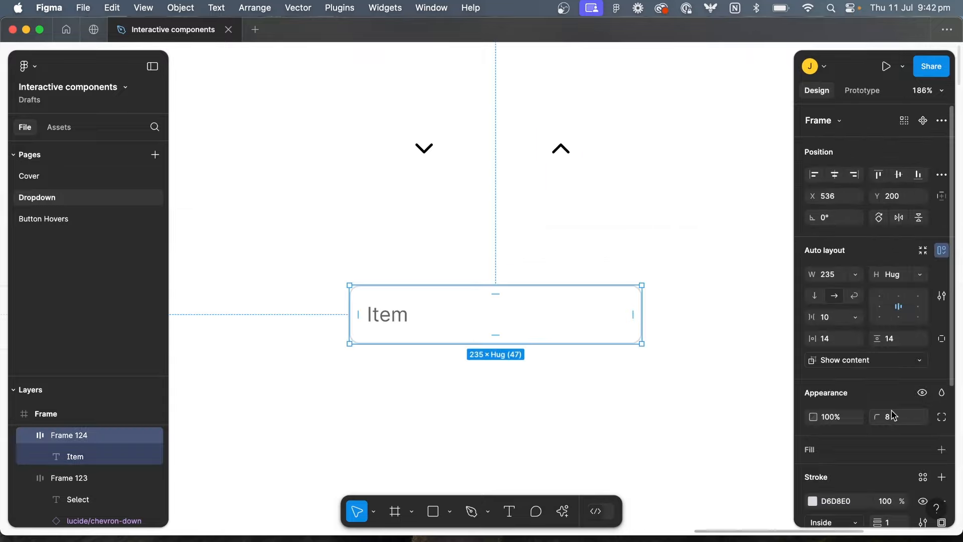
left_click(895, 420)
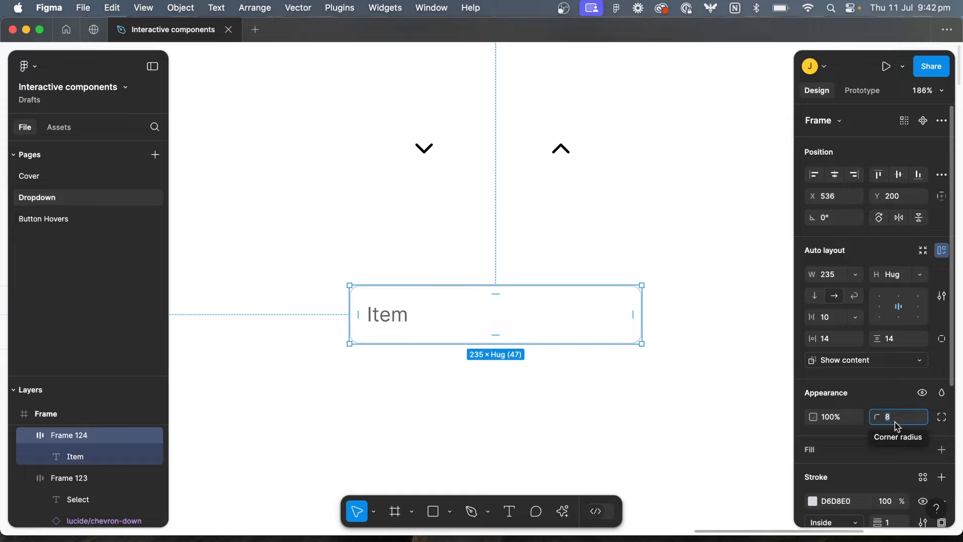
type("6")
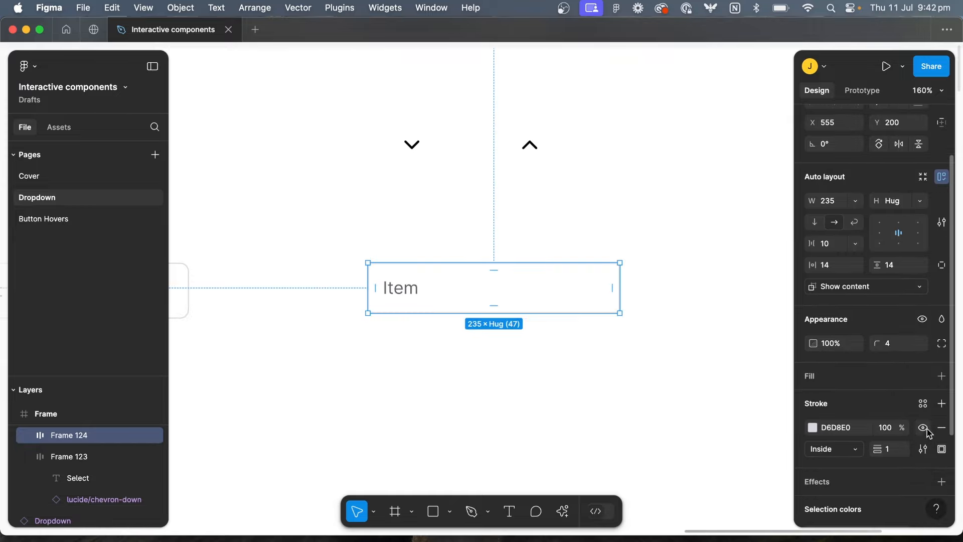
left_click(942, 433)
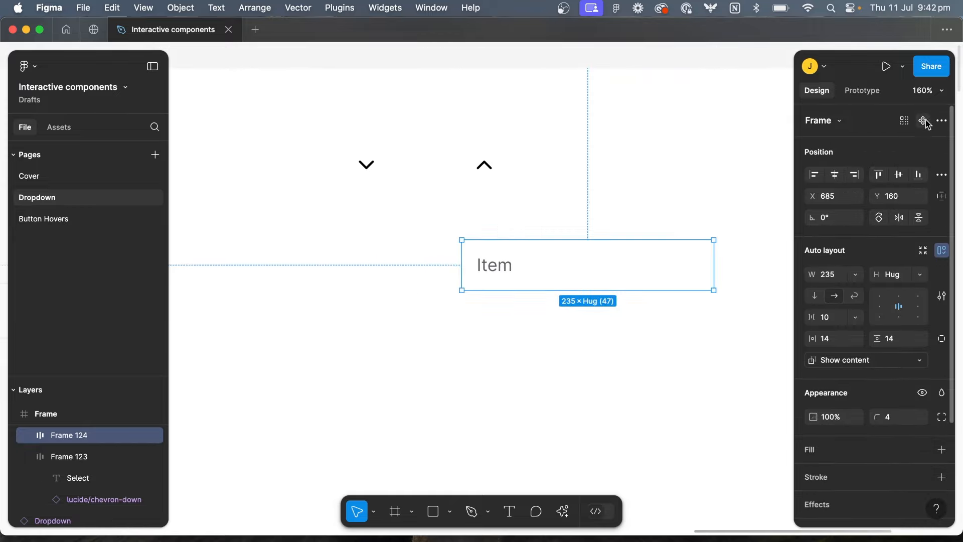
Make the Item frame a component and place two instances of it, stacked directly under each other, below the chevrons.
left_click(926, 122)
left_click_drag(511, 281, 423, 347)
scroll(423, 348, "down", 2)
left_click_drag(453, 283, 452, 329)
left_click(453, 294, "shift")
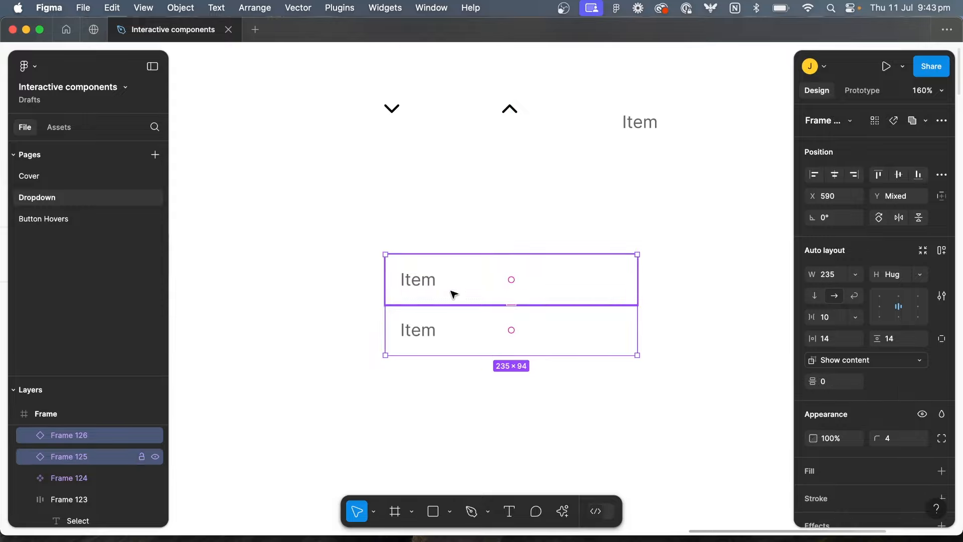
Wrap the two stacked Item instances in a vertical auto layout frame and duplicate the instance until the frame holds five.
key("shift+a")
left_click(445, 337)
key("super+d")
key("super+d")
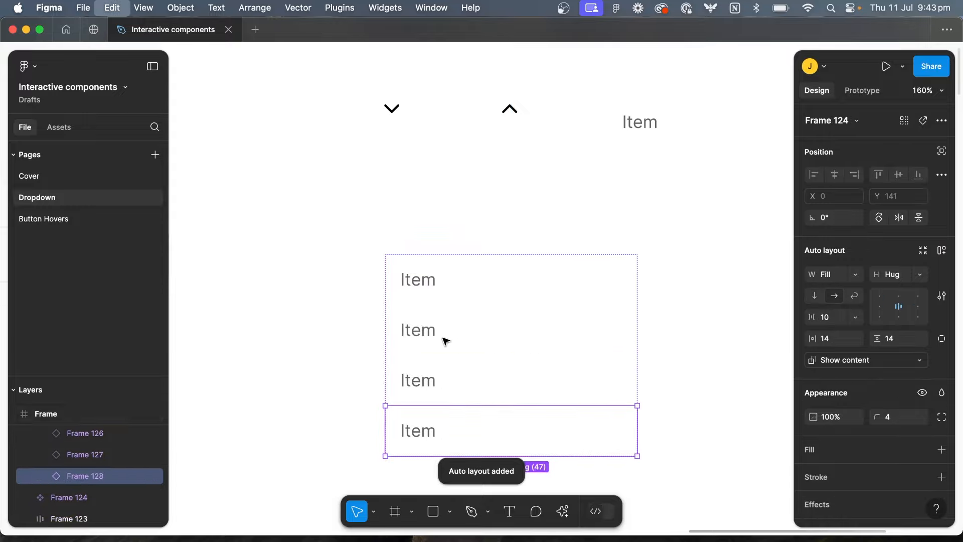
key("super+d")
Rename the auto layout frame containing the five Item instances to "dropdown-menu".
scroll(445, 341, "down", 2)
left_click(323, 342)
left_click(468, 280)
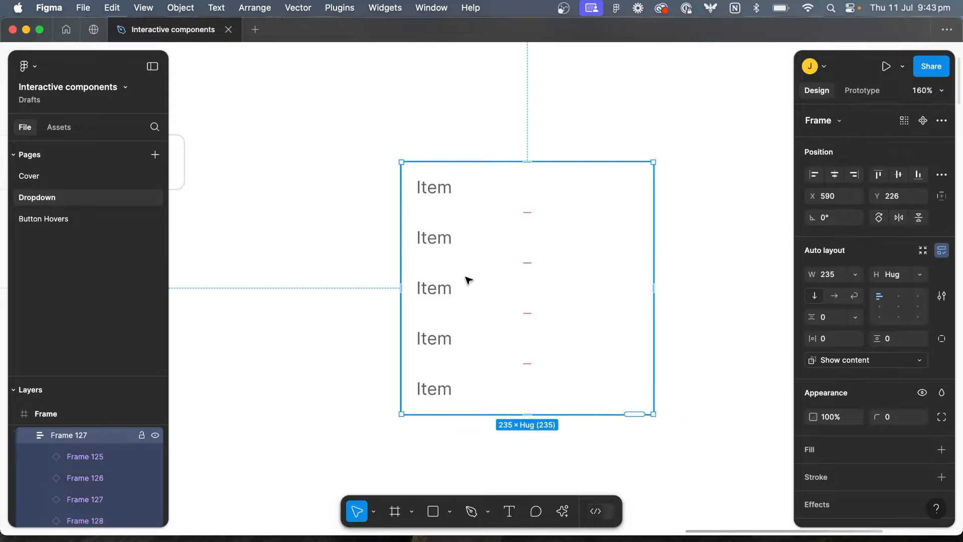
double_click(82, 431)
type("dropdown-menu")
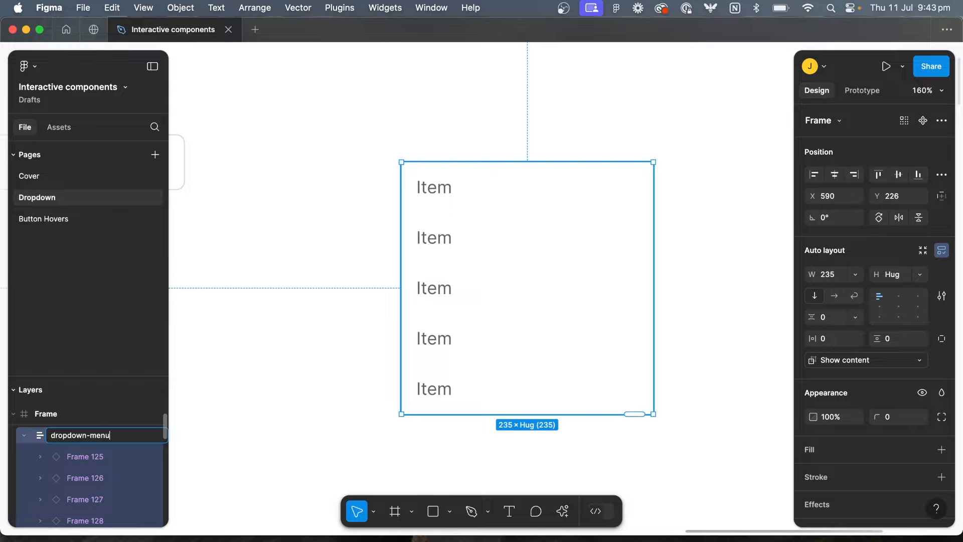
key("Return")
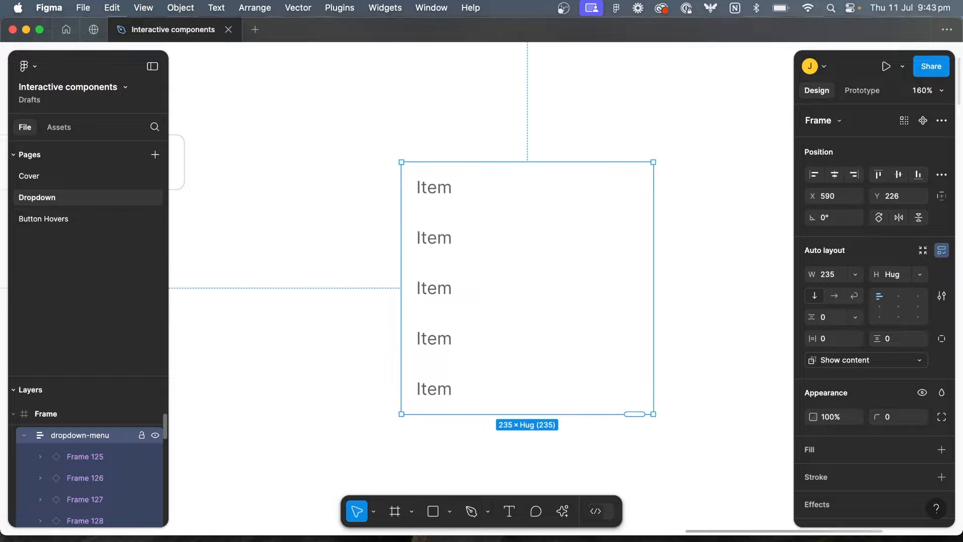
Rename the main Item component beside the chevrons to "dropdown-item".
scroll(322, 294, "right", 2)
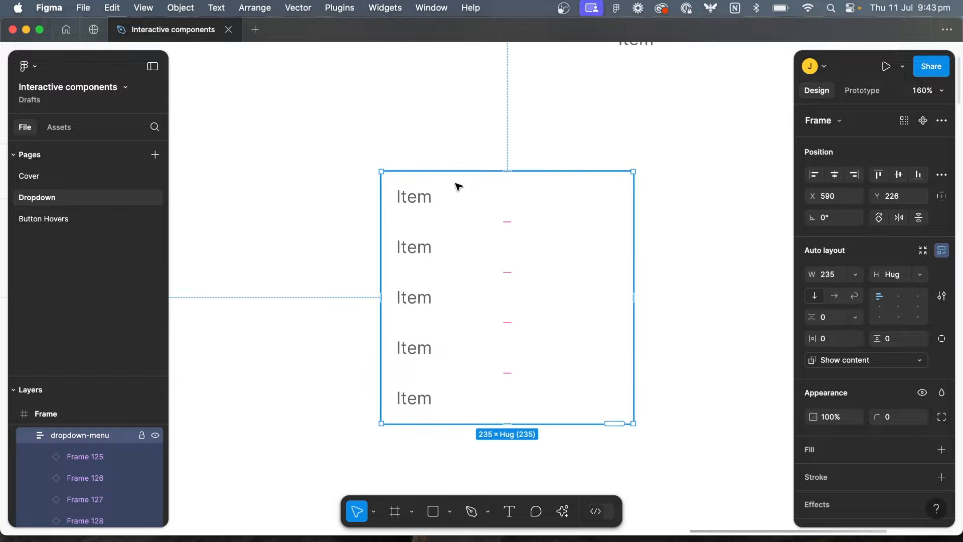
scroll(404, 222, "right", 5)
scroll(403, 222, "up", 4)
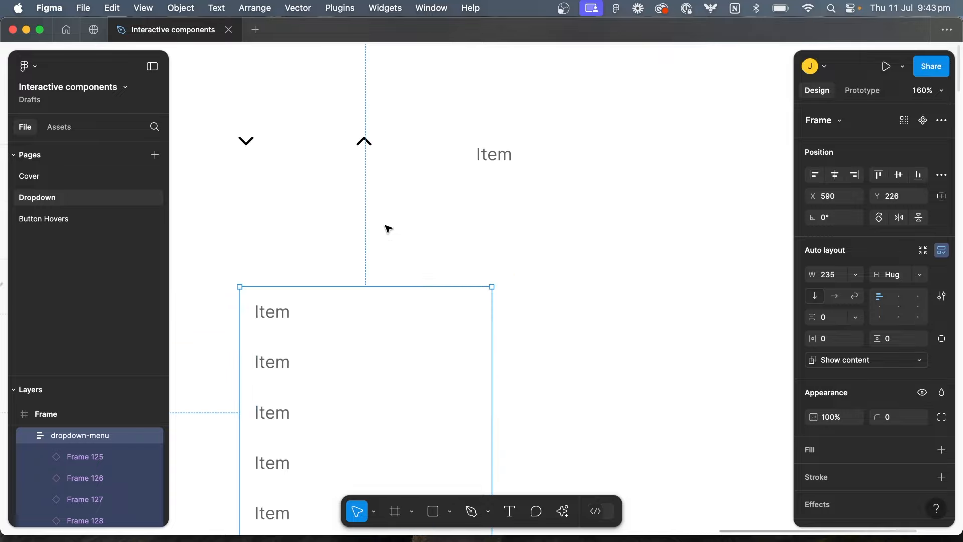
left_click(559, 146)
double_click(85, 480)
type("dr")
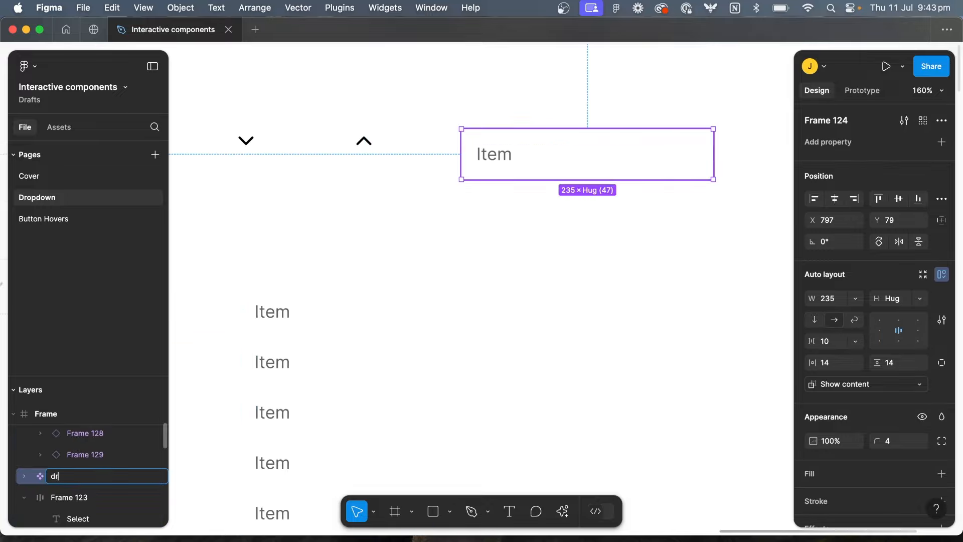
type("opdown-item")
key("Return")
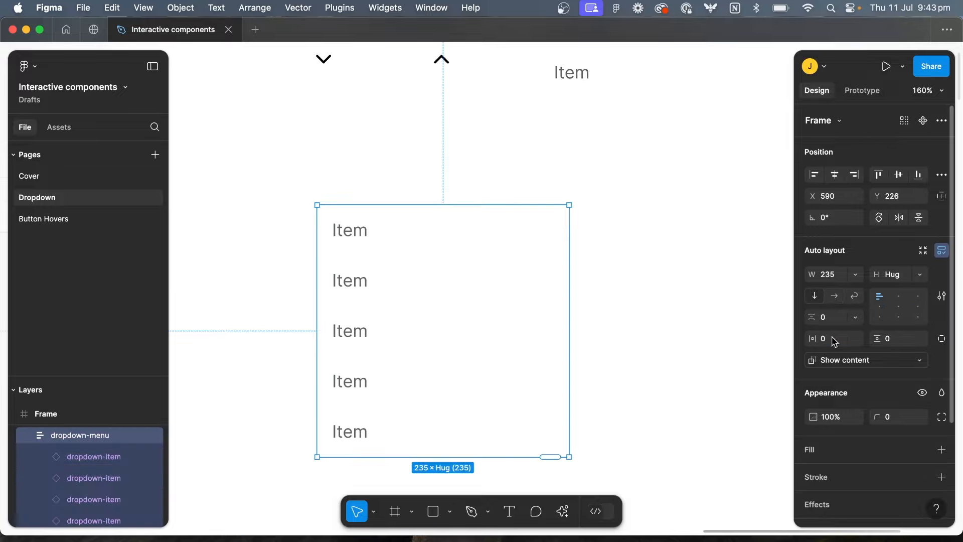
Give the dropdown-menu frame horizontal and vertical padding of 4, a corner radius of 4 and a FFFFFF fill.
left_click(833, 339)
type("4")
key("Tab")
type("4")
key("Return")
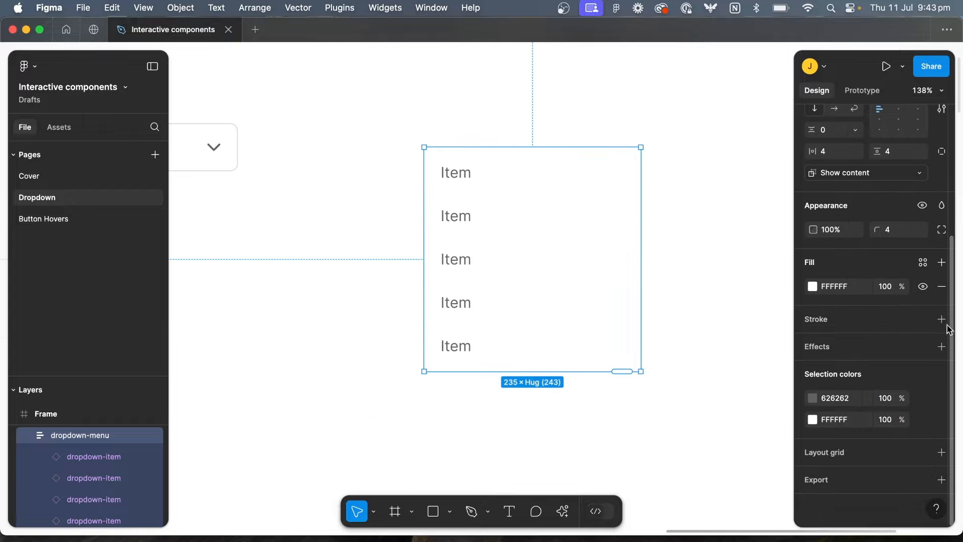
Add a 1 px inside stroke in D6D8E0 to the dropdown-menu frame.
left_click(941, 319)
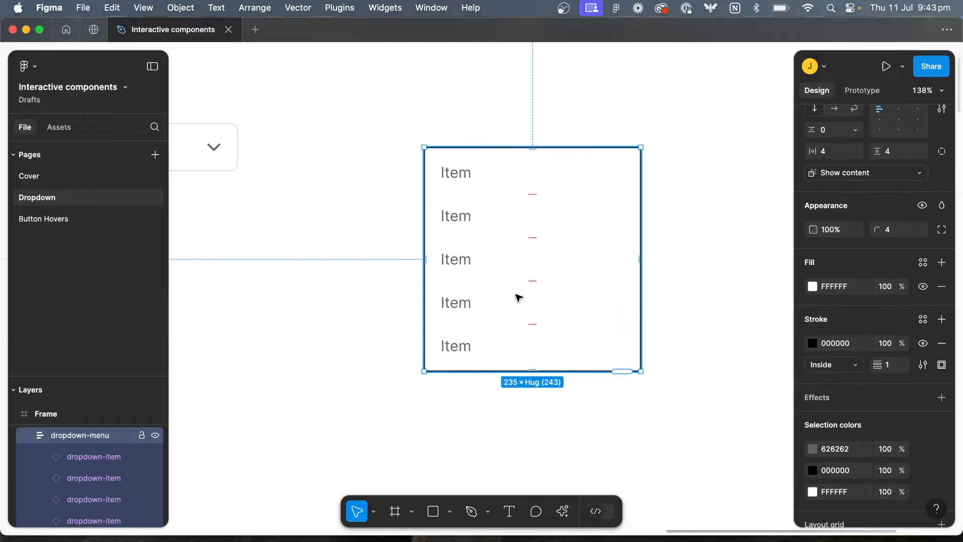
scroll(516, 296, "left", 2)
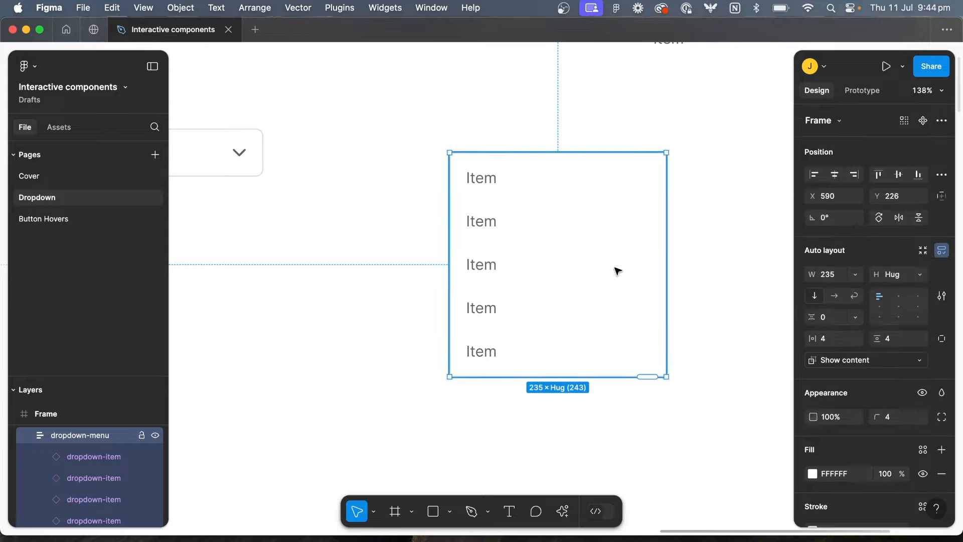
Add a drop shadow to the dropdown-menu frame with blur 20, colour D6D8E0 and 5% opacity.
scroll(908, 412, "down", 3)
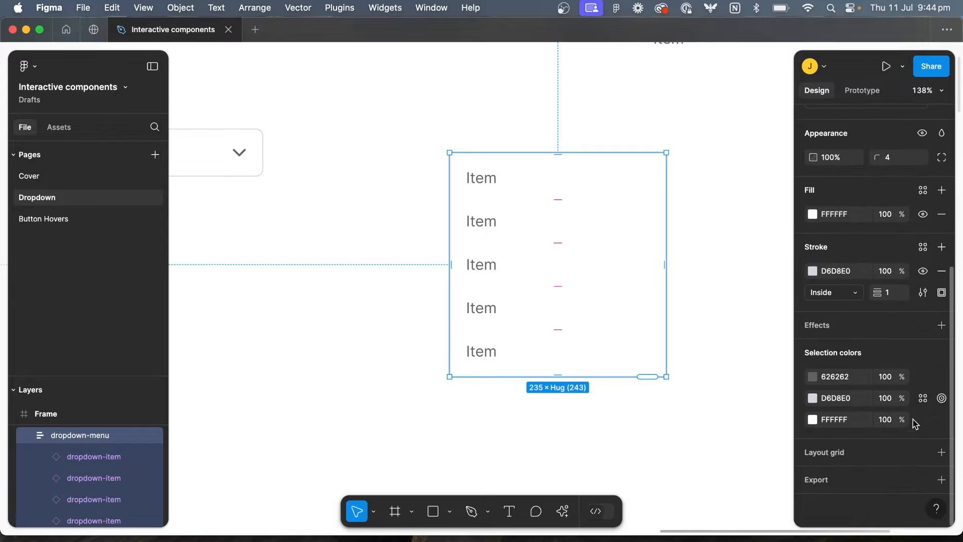
left_click(941, 325)
left_click(812, 350)
key("Tab")
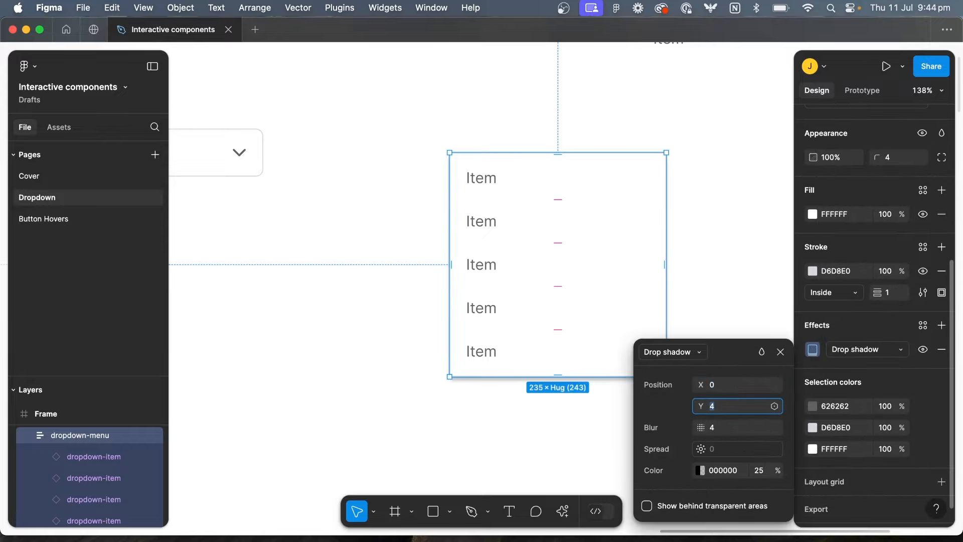
key("Tab")
type("20")
key("Tab")
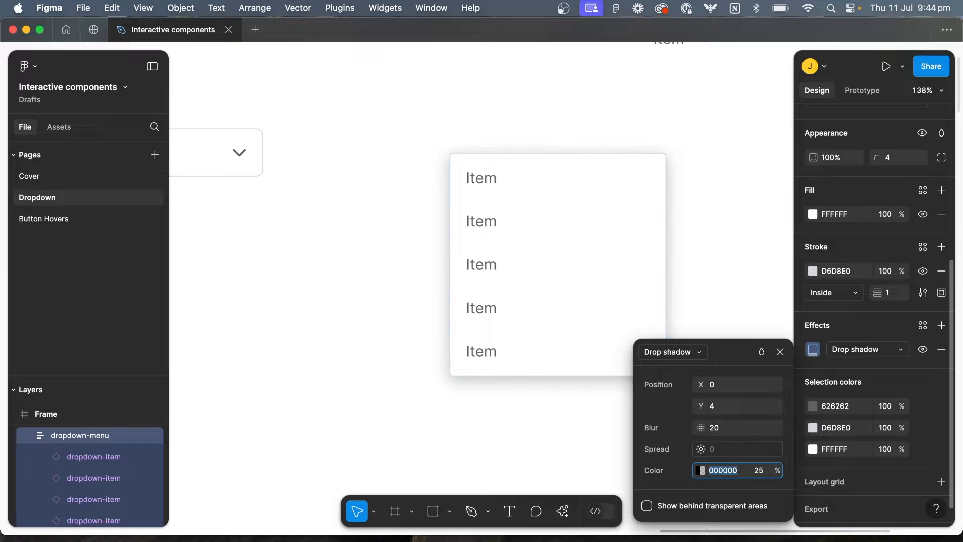
type("D6D8E0")
key("Tab")
type("5")
Move the dropdown-menu frame slightly to the right, to X 632, and make it a component.
left_click_drag(519, 222, 558, 221)
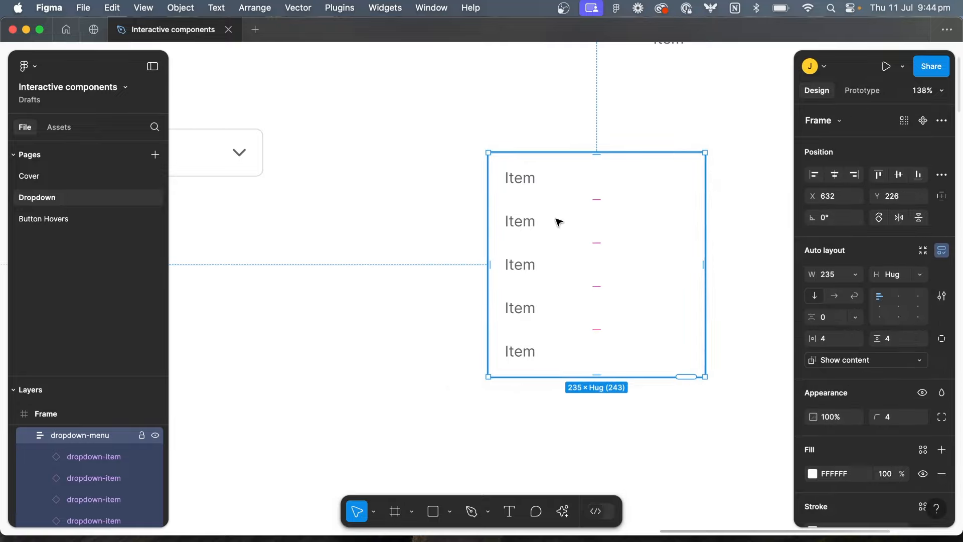
left_click(923, 120)
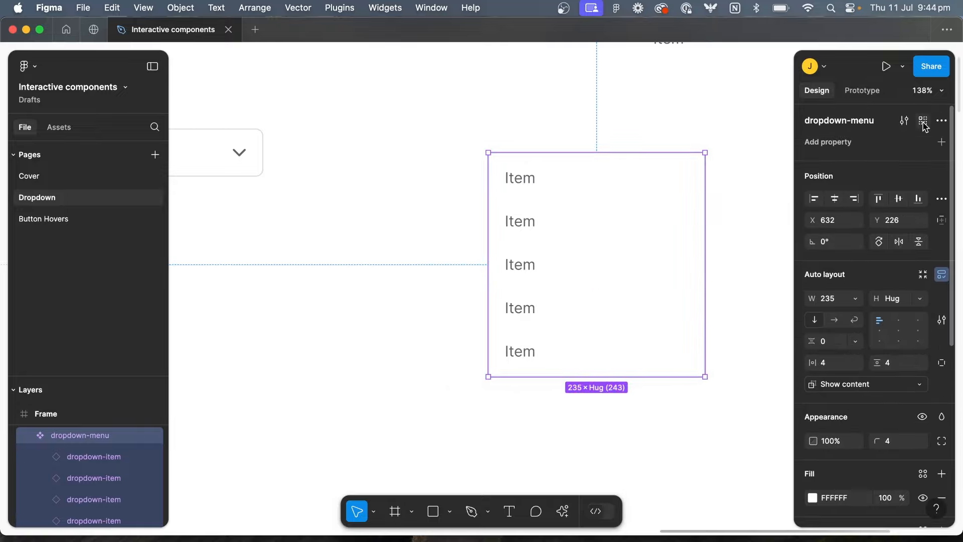
Place the dropdown-item component to the right of the menu and move the dropdown-menu component up closer to the chevrons.
scroll(497, 295, "down", 3)
left_click_drag(635, 98, 735, 196)
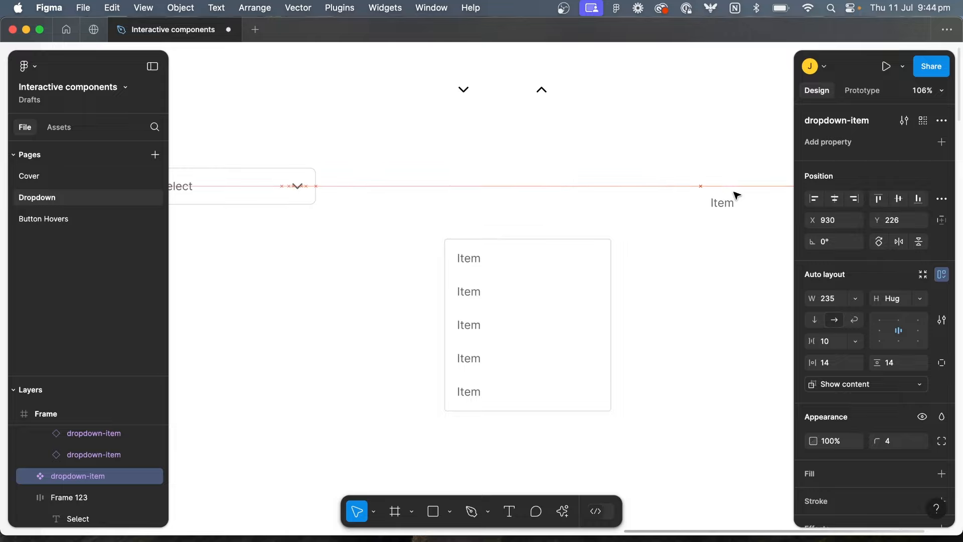
scroll(732, 193, "right", 5)
left_click(395, 345)
left_click_drag(396, 345, 376, 284)
left_click(585, 281)
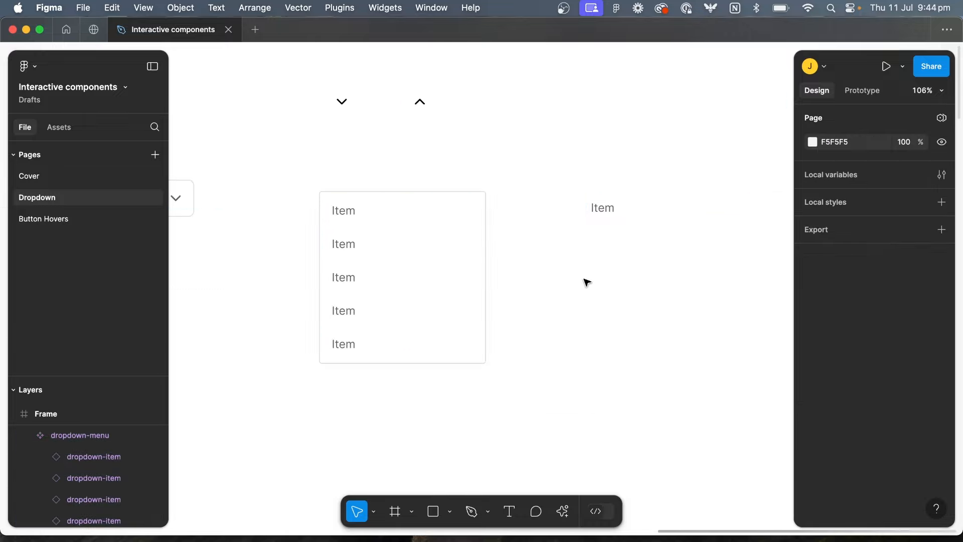
Place an instance of the dropdown-menu component directly below the Select field, aligned with its edges.
scroll(587, 282, "left", 5)
left_click(596, 204)
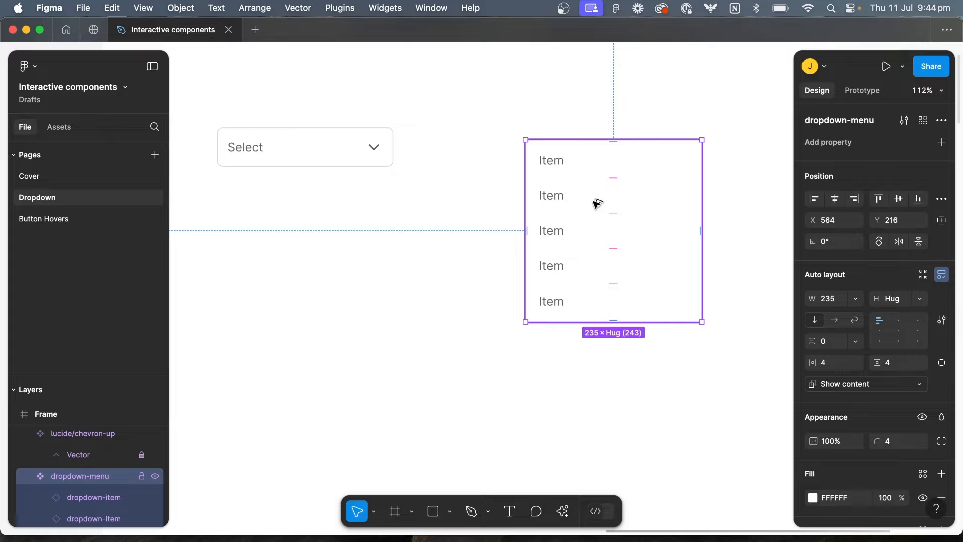
left_click_drag(532, 219, 286, 238)
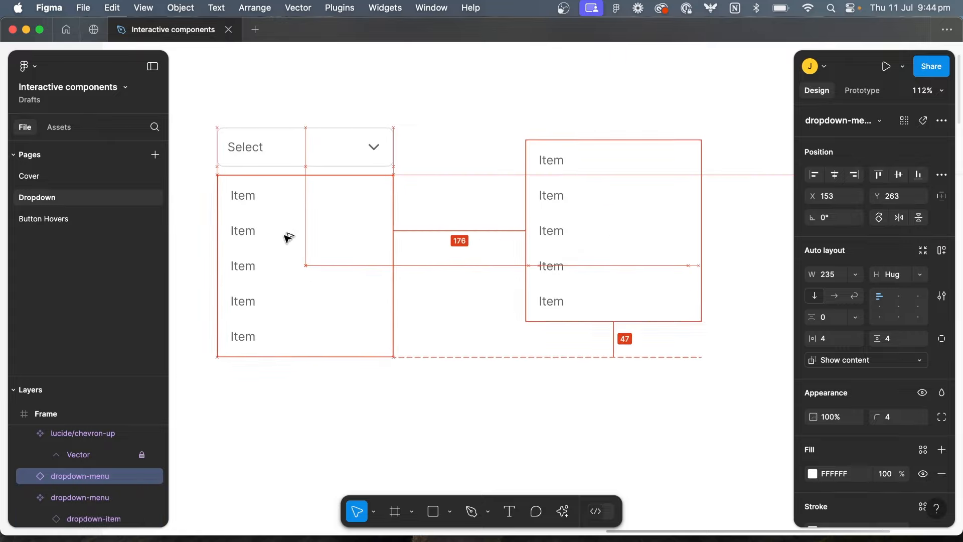
Rename the Select field's frame to "dropdown-input".
scroll(340, 200, "up", 5)
scroll(340, 200, "left", 5)
left_click(340, 201)
scroll(337, 201, "left", 3)
double_click(75, 475)
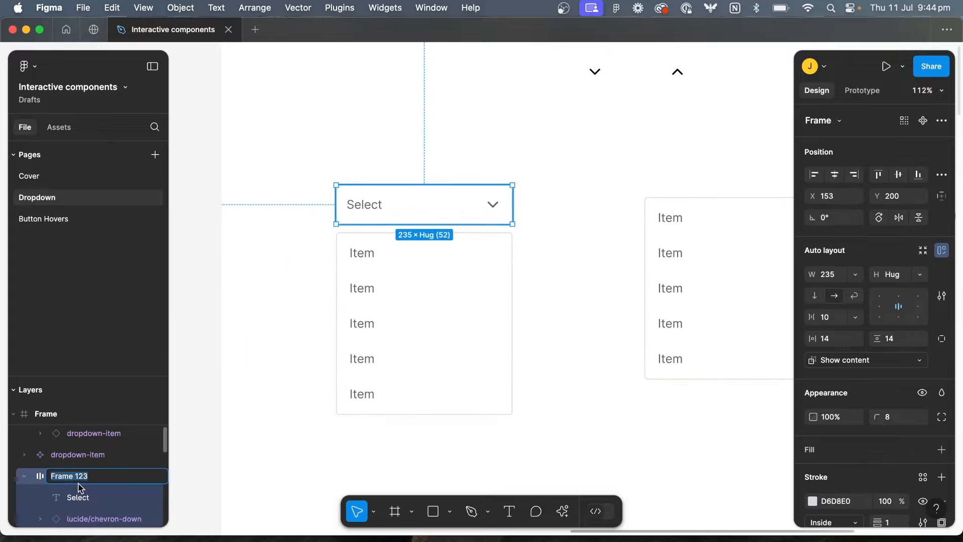
type("dropdown-input")
key("Return")
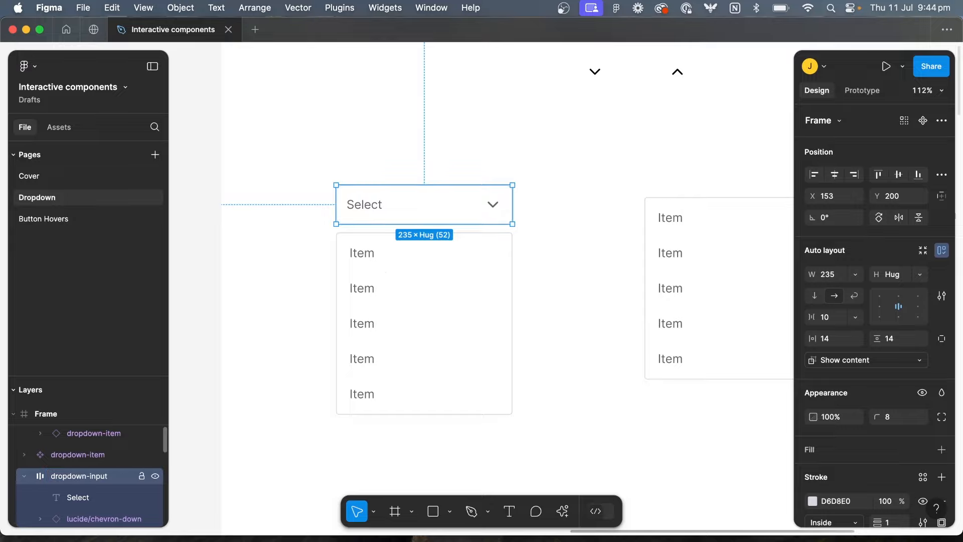
Wrap the dropdown-input frame and the menu instance below it in a vertical auto layout with gap 4, named "Dropdown".
left_click(406, 249)
left_click(403, 219, "shift")
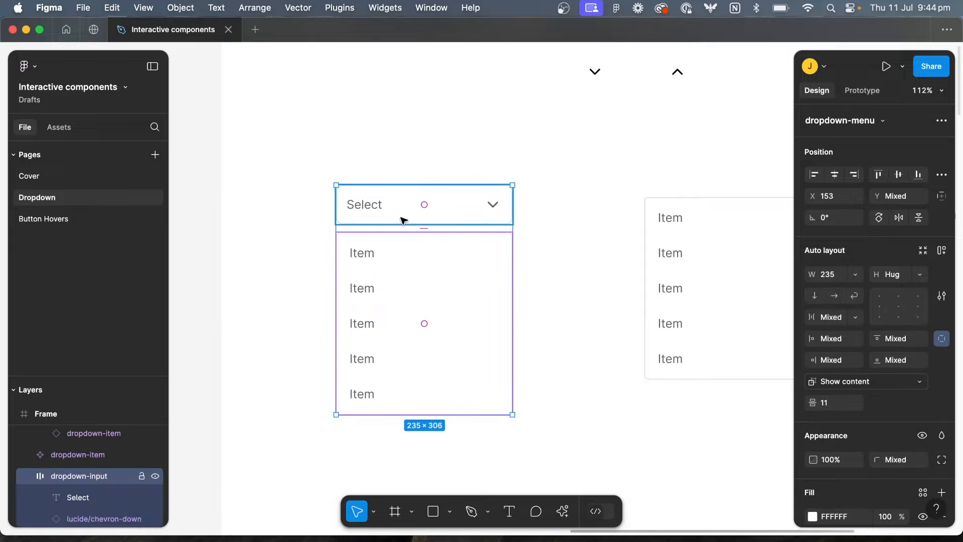
key("shift+a")
double_click(85, 436)
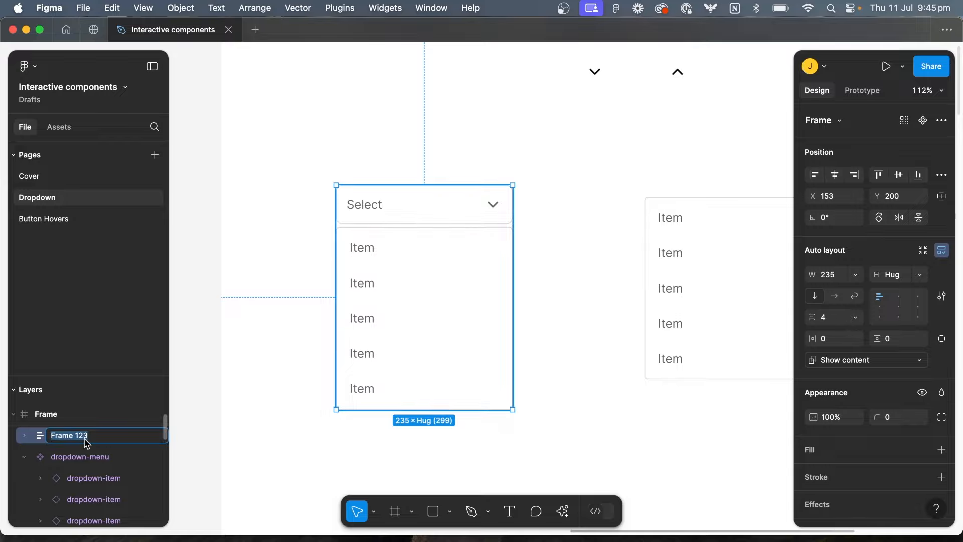
type("Dropdown")
key("Return")
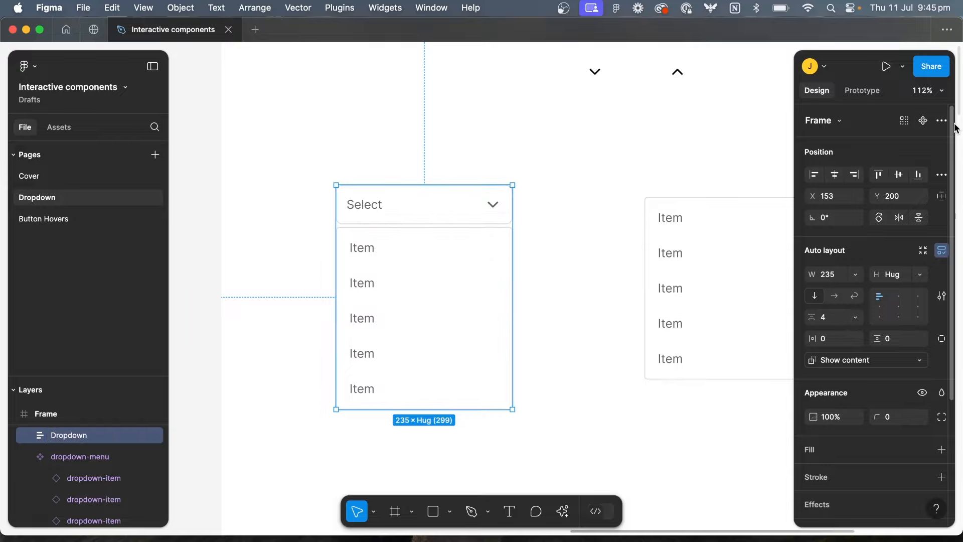
Make the Dropdown frame a component and add a variant property named "State" to it.
left_click(924, 122)
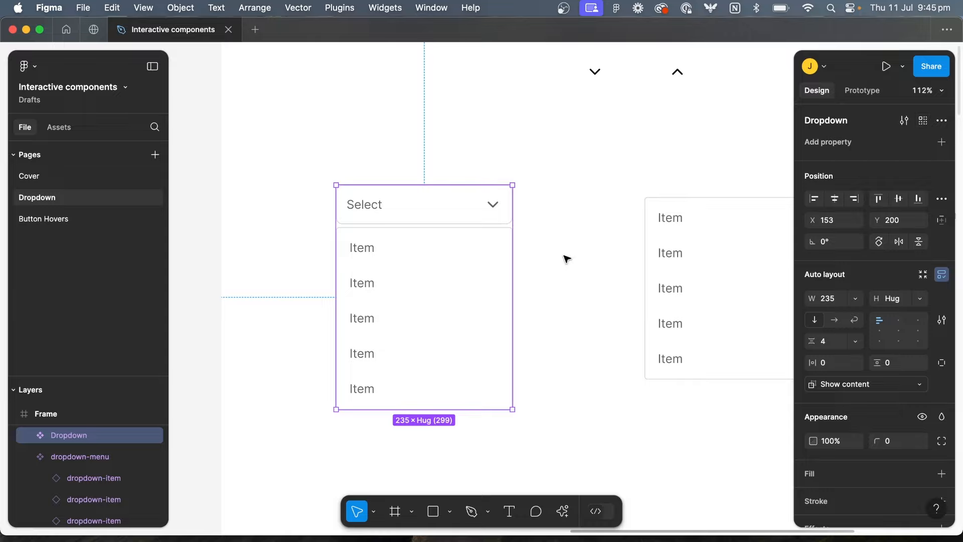
left_click(942, 142)
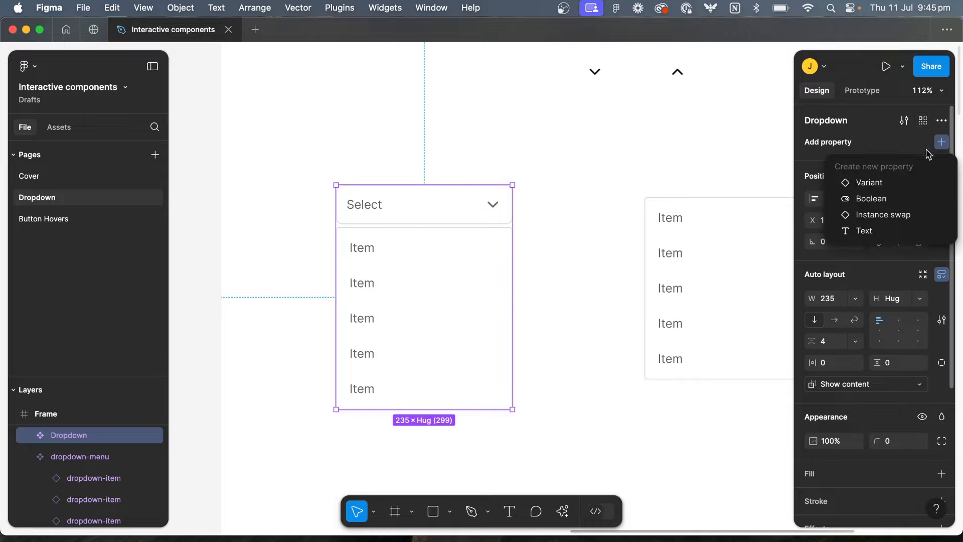
left_click(864, 184)
type("Stat")
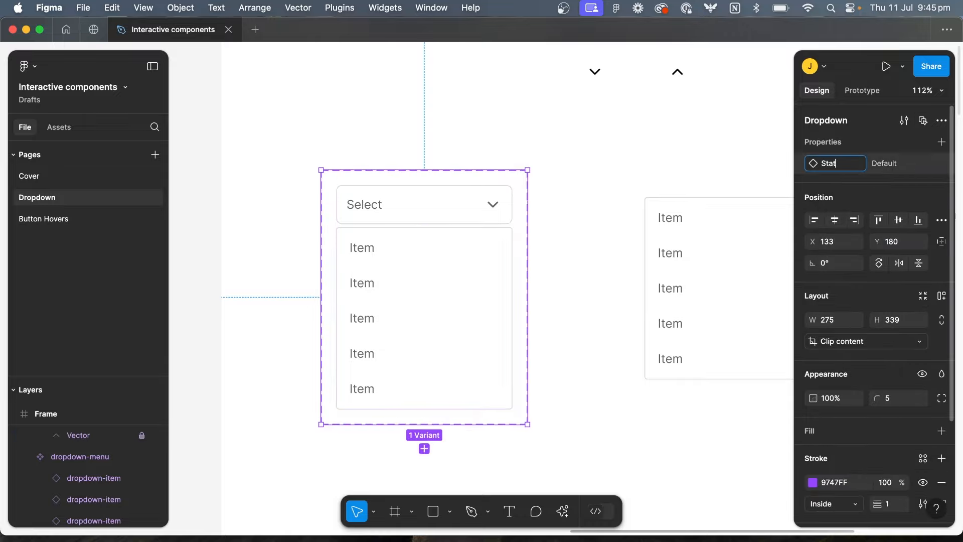
type("e")
key("Return")
left_click(923, 163)
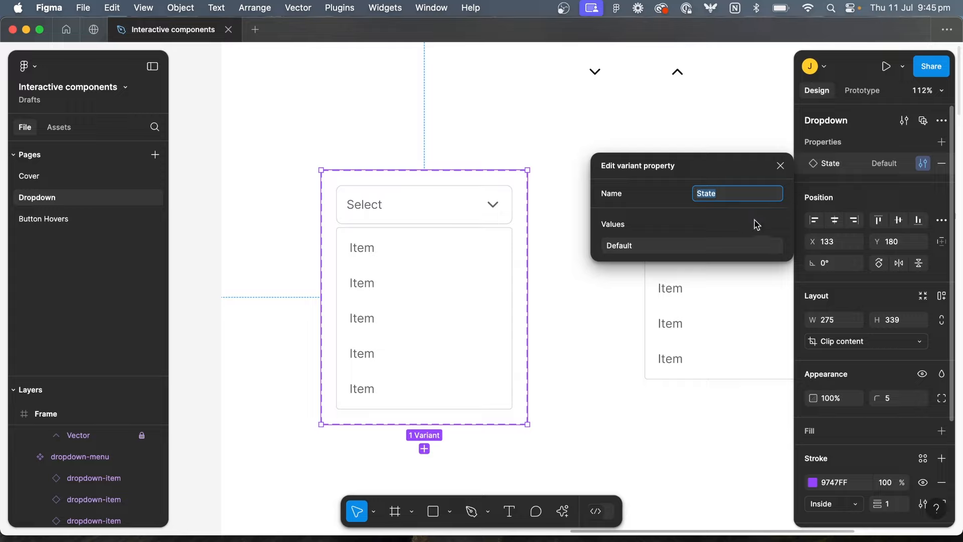
left_click(595, 131)
Set the Default variant to clip its content and reduce its height to 52 so it encloses only the Select field.
left_click(456, 289)
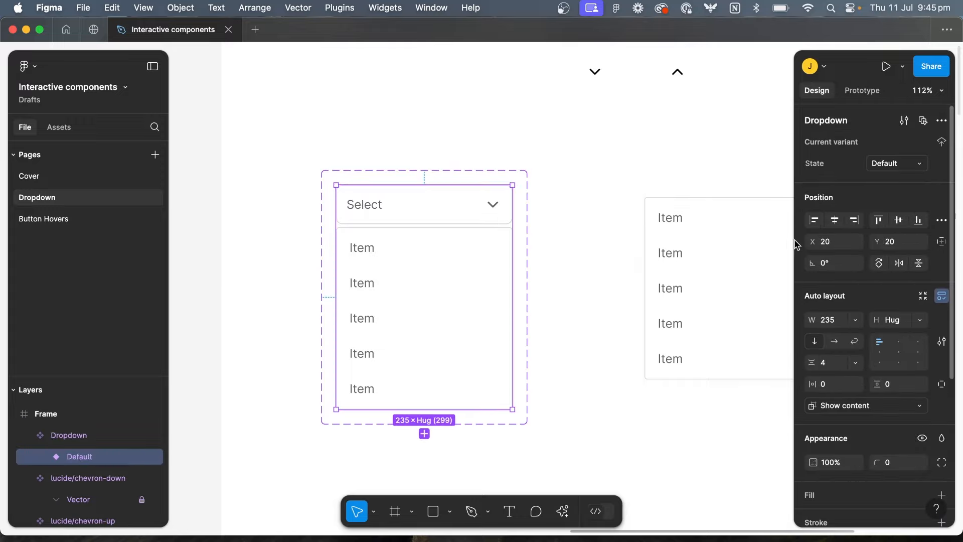
scroll(883, 331, "down", 2)
left_click(847, 357)
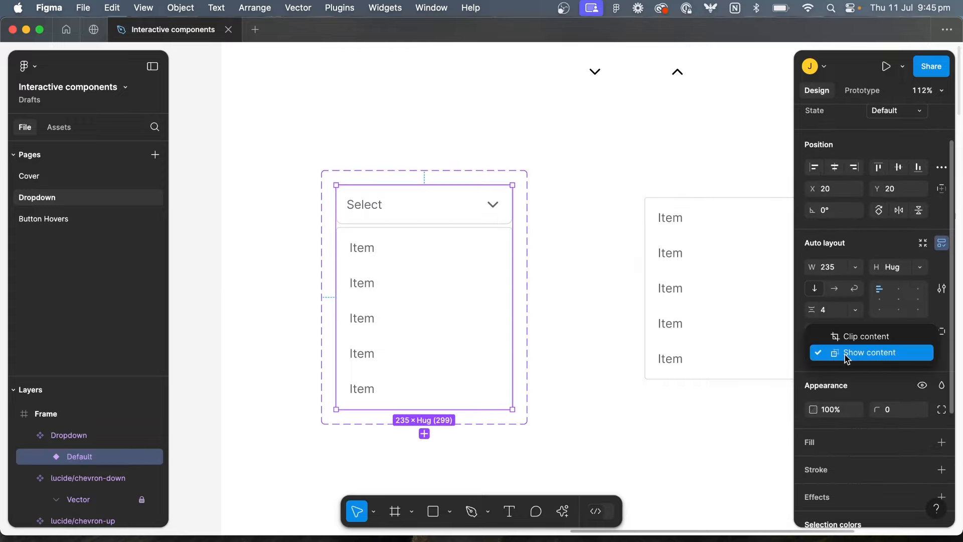
left_click(847, 335)
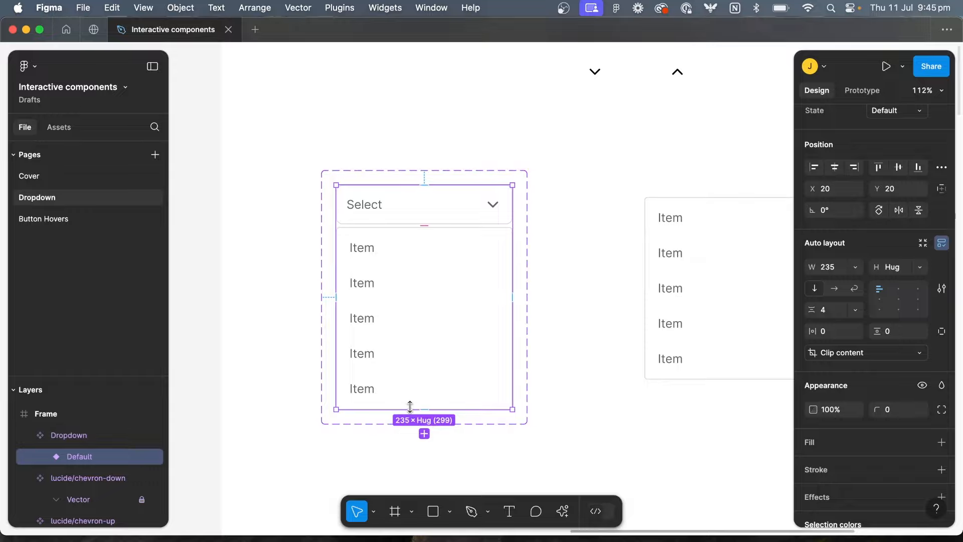
left_click_drag(408, 407, 400, 224)
scroll(400, 224, "up", 5)
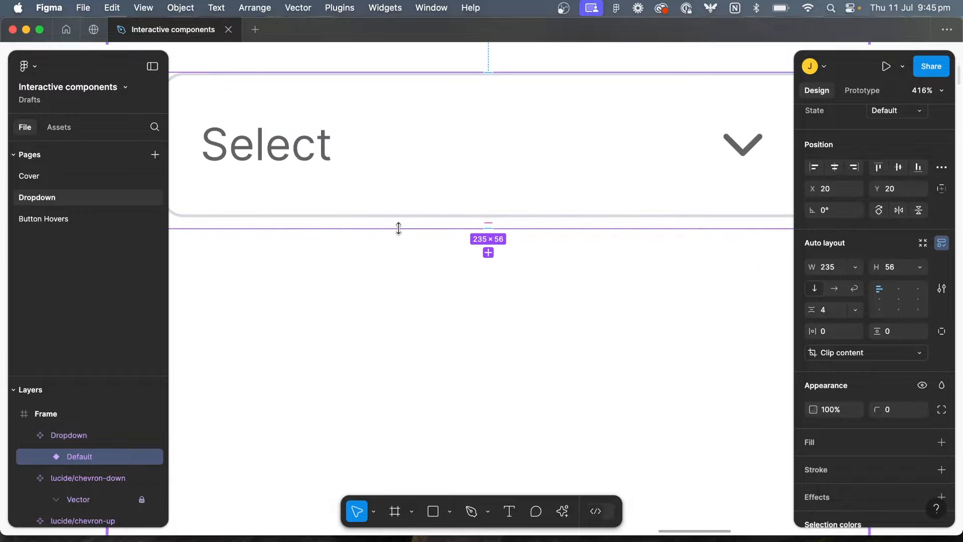
left_click(402, 292)
Add a second variant to the Dropdown set, position it just below the Default one and set its State to "Hover".
scroll(405, 293, "down", 5)
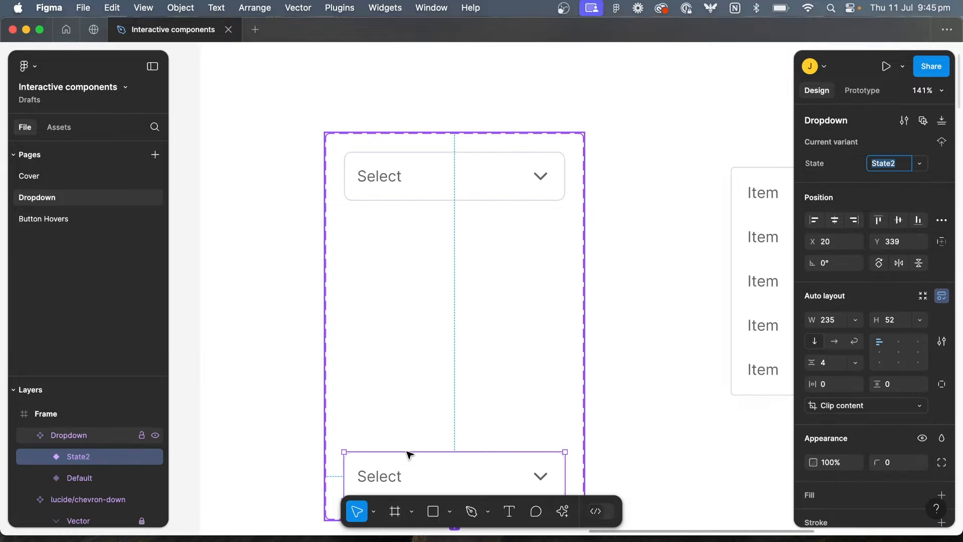
left_click_drag(408, 453, 412, 263)
left_click(893, 168)
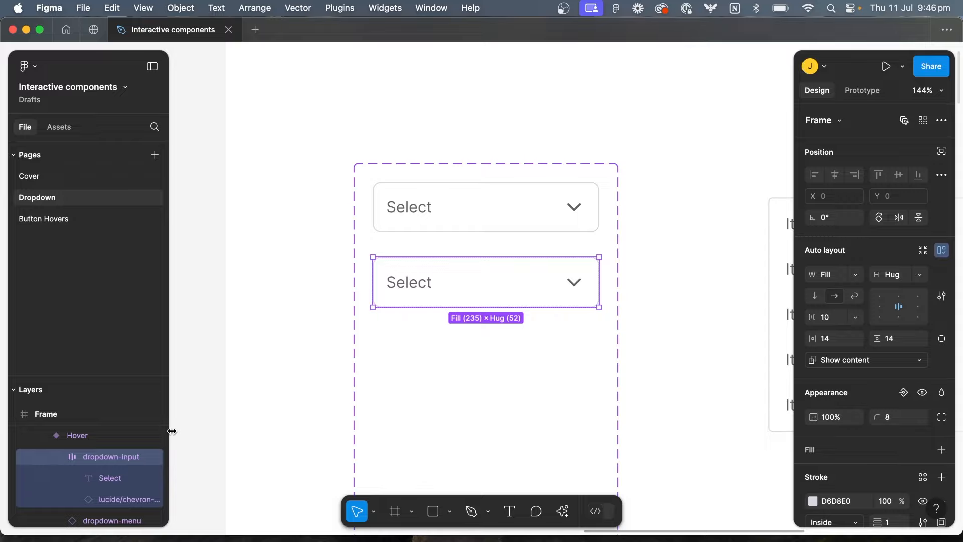
Fill the Hover variant's Select field with E1E2E9 and give the Default variant's field an FFFFFF fill.
left_click_drag(171, 430, 214, 430)
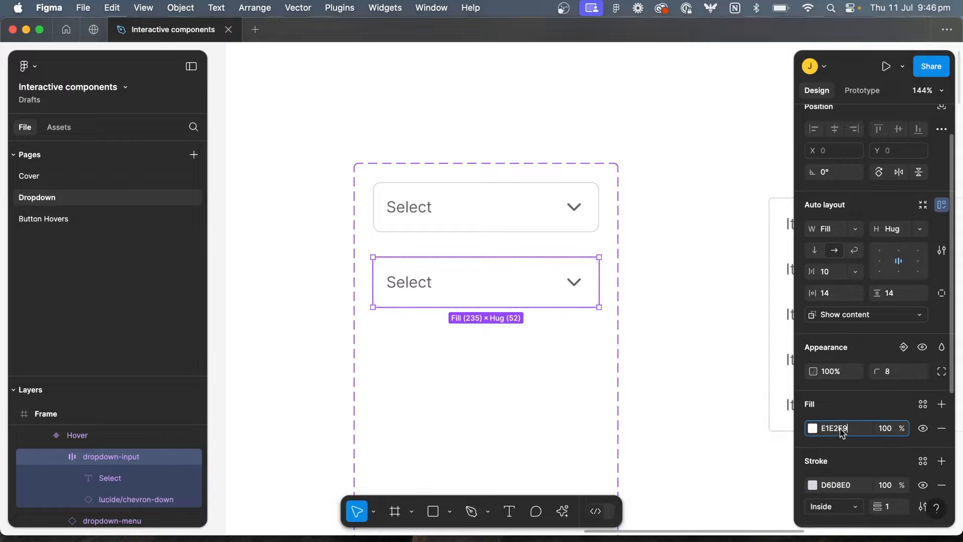
key("Return")
scroll(893, 455, "down", 1)
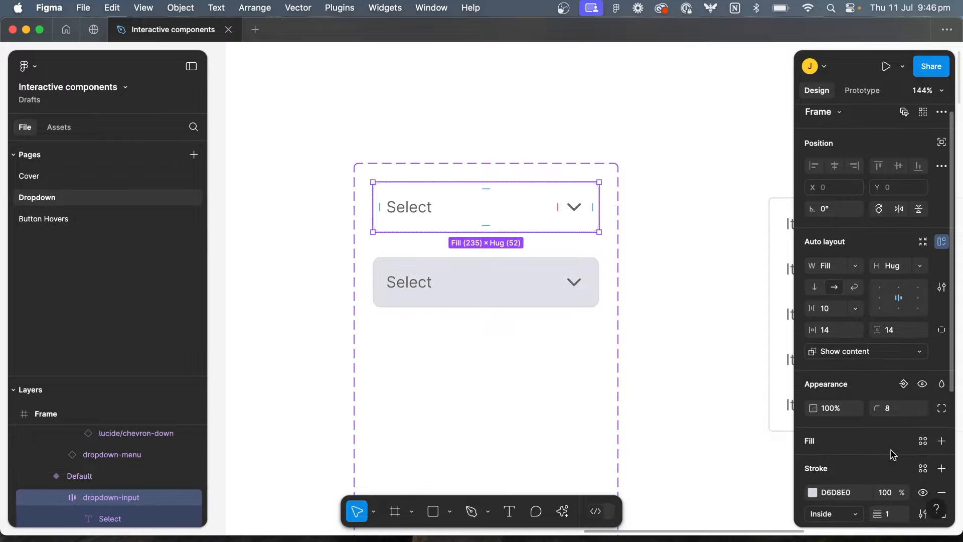
left_click(941, 441)
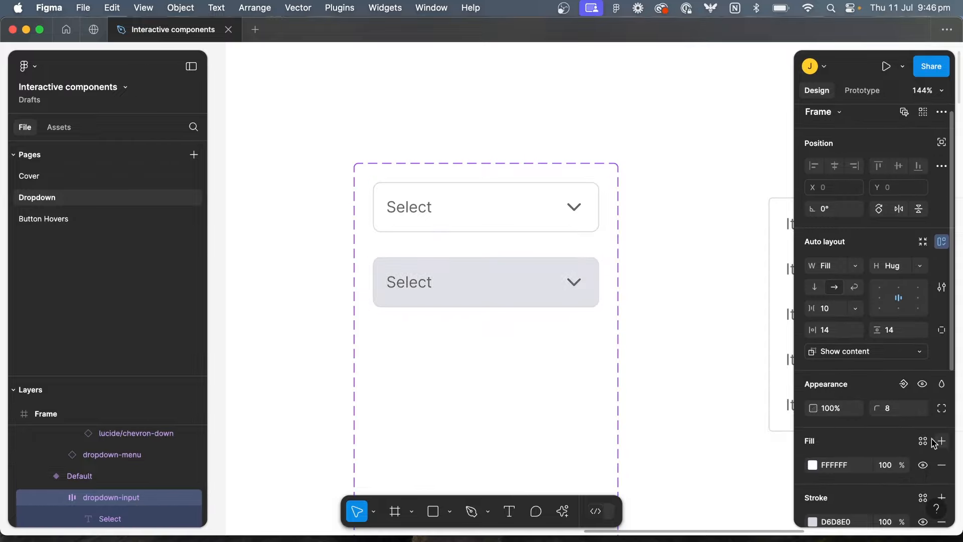
Add a third variant to the Dropdown set with its State set to "Open".
left_click(504, 291)
scroll(503, 291, "down", 2)
scroll(505, 287, "down", 2)
left_click(506, 286)
scroll(506, 286, "down", 2)
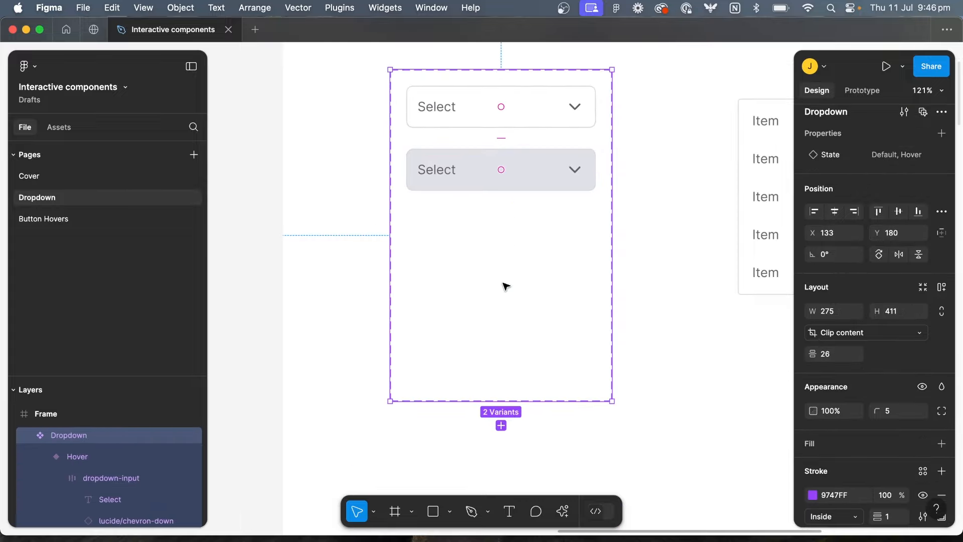
left_click(503, 437)
left_click(501, 395)
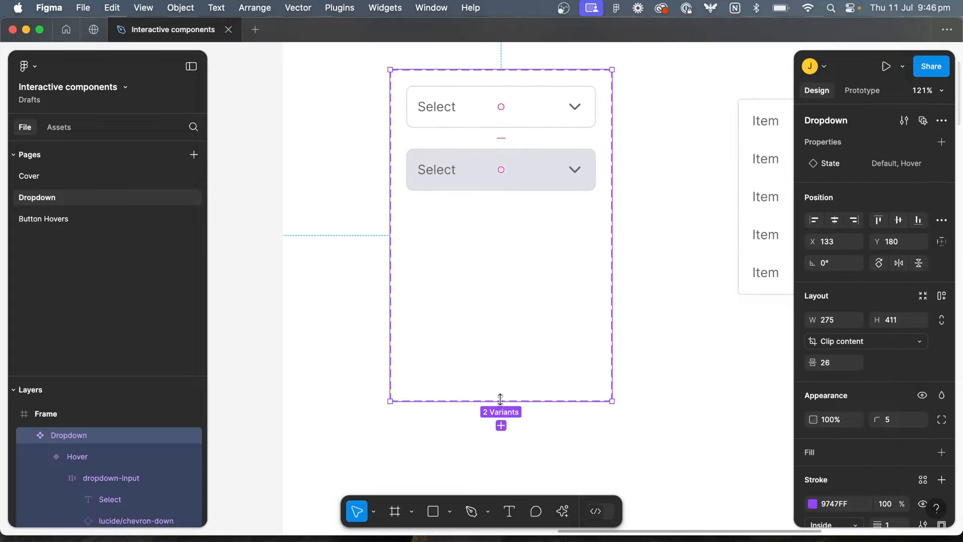
left_click(501, 426)
Swap the chevron-down icon in the Open variant for the local chevron-up component.
double_click(575, 234)
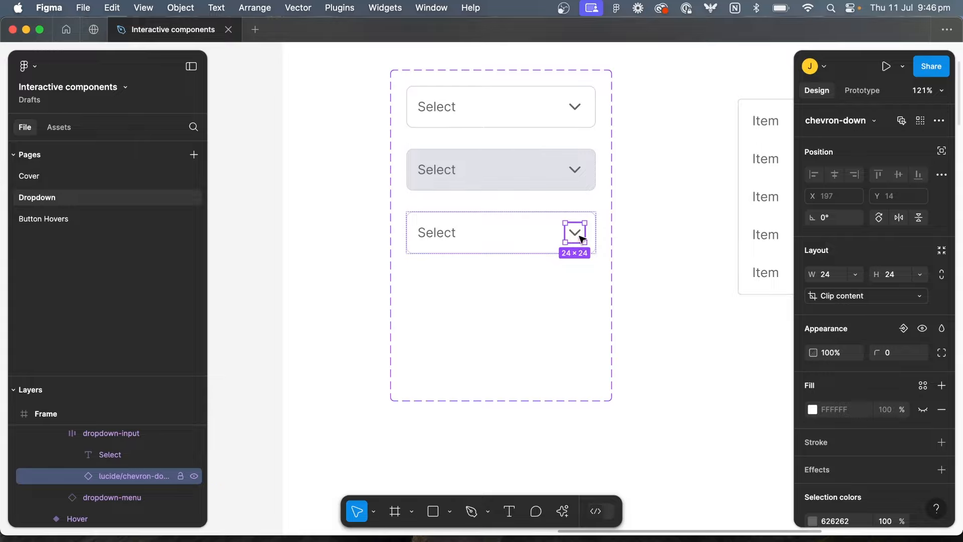
left_click(847, 129)
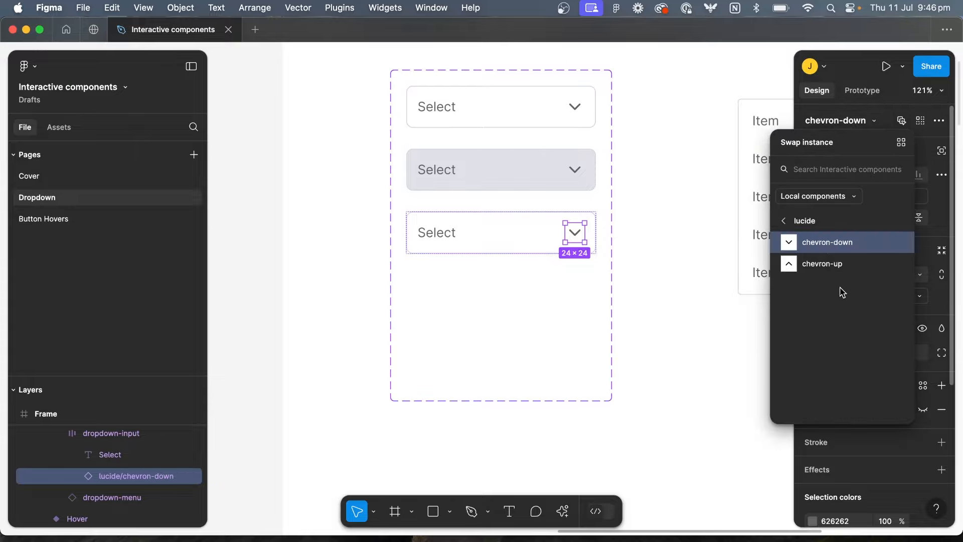
left_click(827, 263)
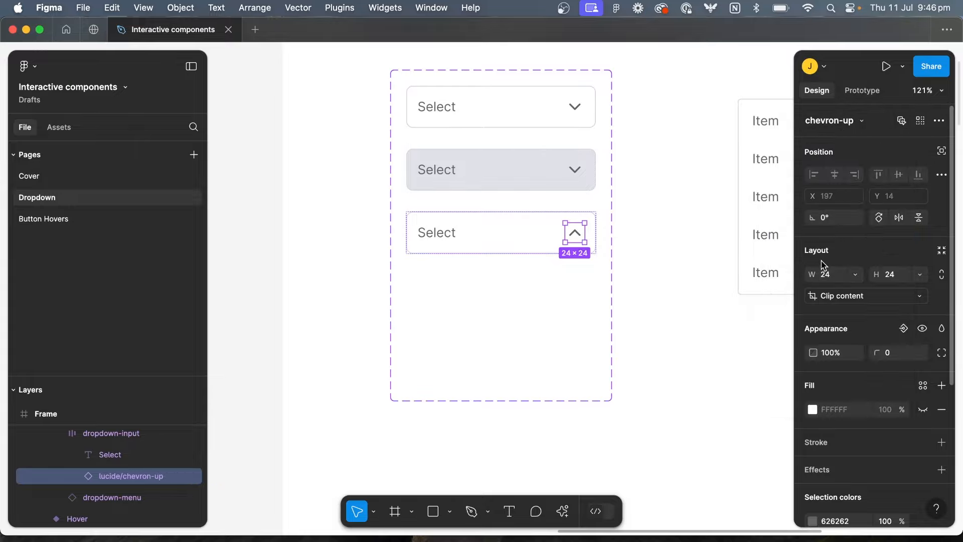
Set the Open variant's height to Hug and extend the Dropdown set downward to a height of about 503.
left_click(537, 250)
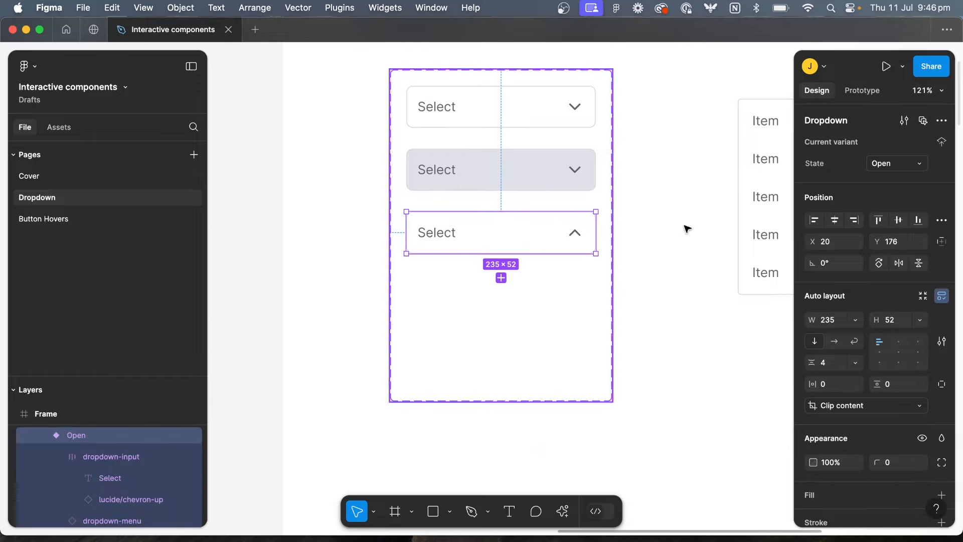
scroll(921, 306, "down", 1)
left_click(919, 303)
left_click(898, 315)
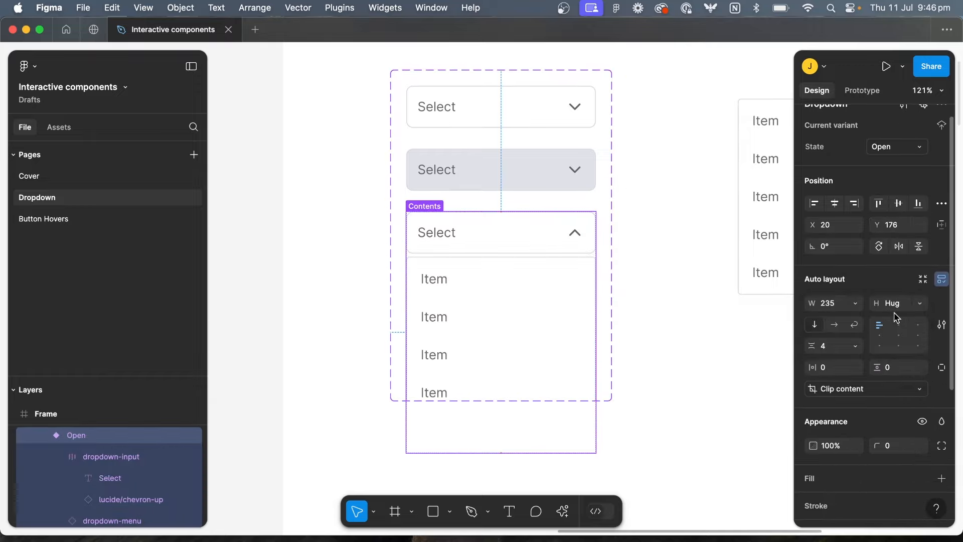
left_click(416, 389)
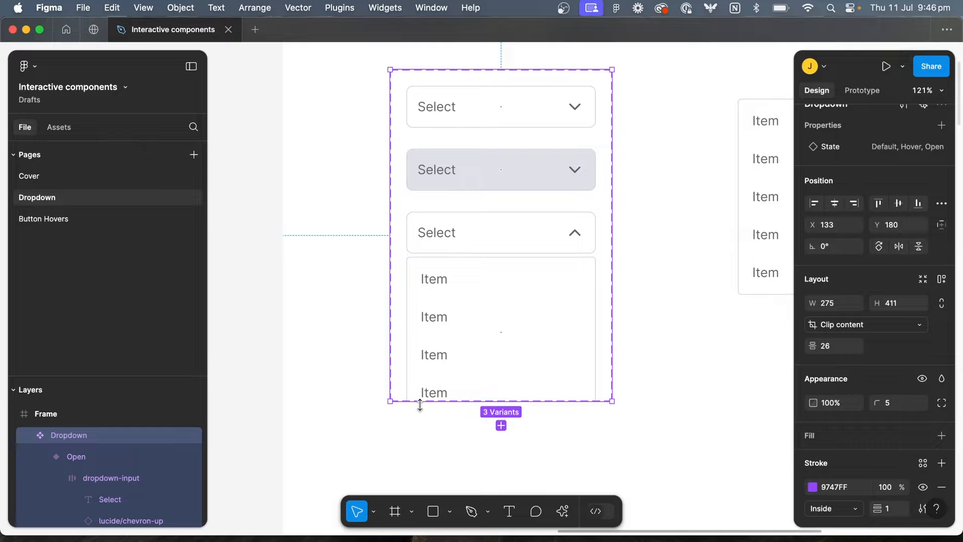
left_click_drag(417, 401, 417, 475)
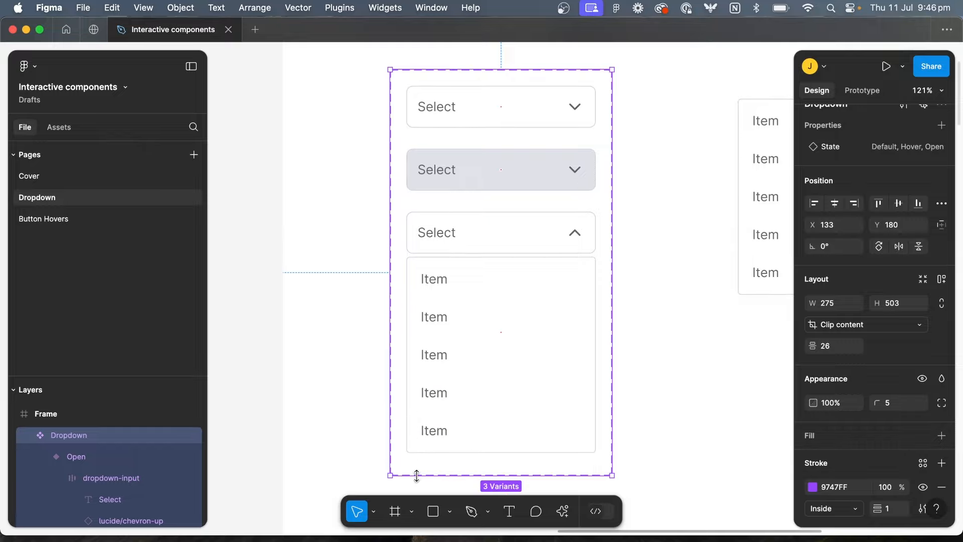
Connect the Default variant to the Hover variant with a While hovering trigger that changes State to Hover.
left_click(520, 122)
left_click(861, 91)
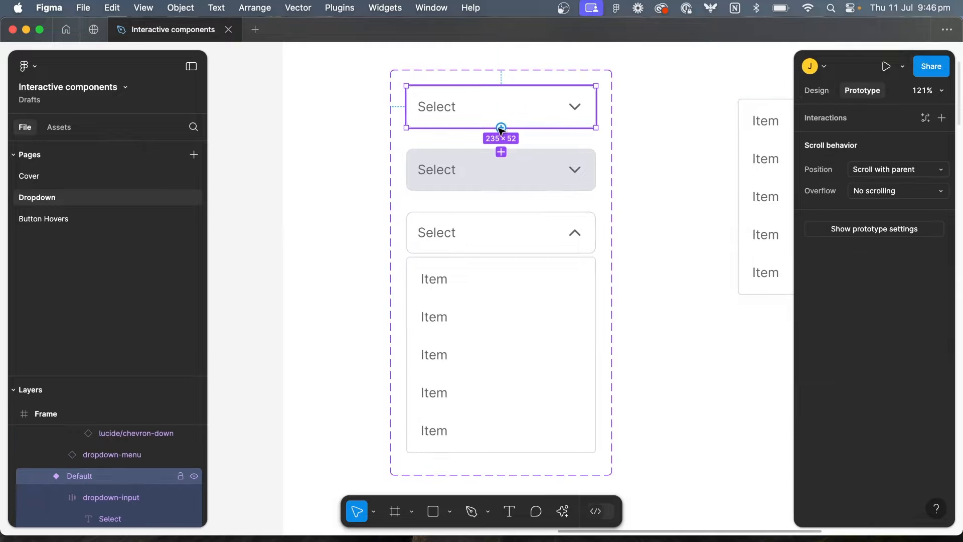
left_click_drag(502, 129, 492, 169)
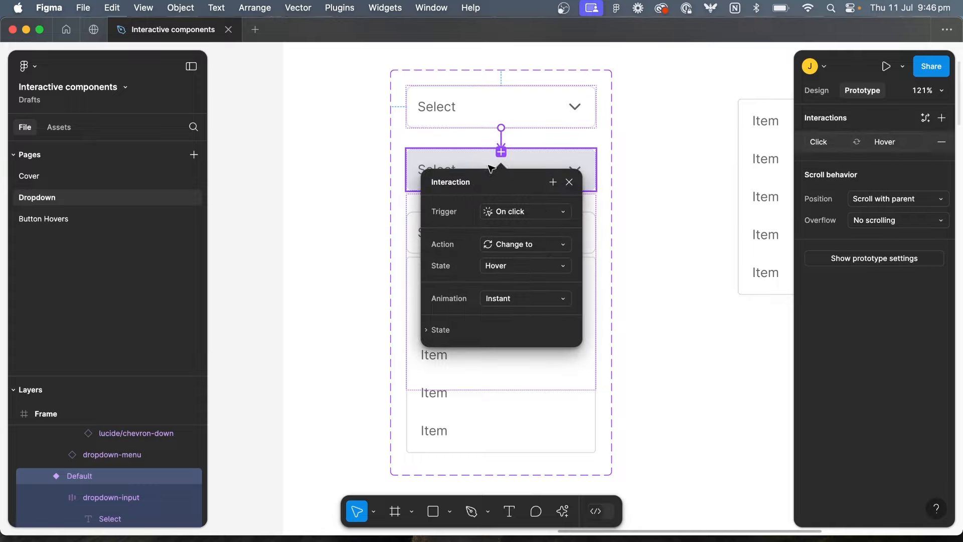
left_click(533, 211)
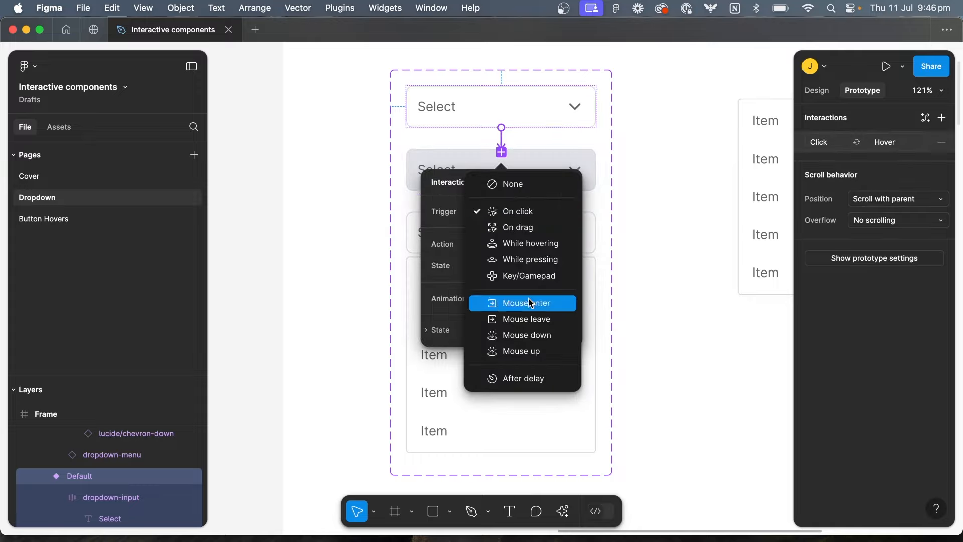
left_click(536, 241)
Animate the Default-to-Hover interaction with Smart animate and a duration of 450 ms.
left_click(512, 298)
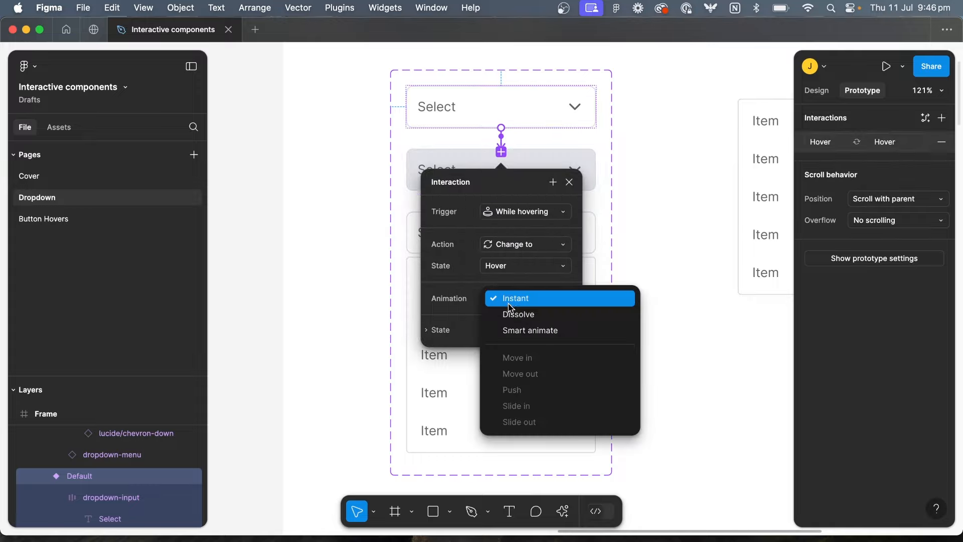
left_click(529, 329)
left_click(508, 342)
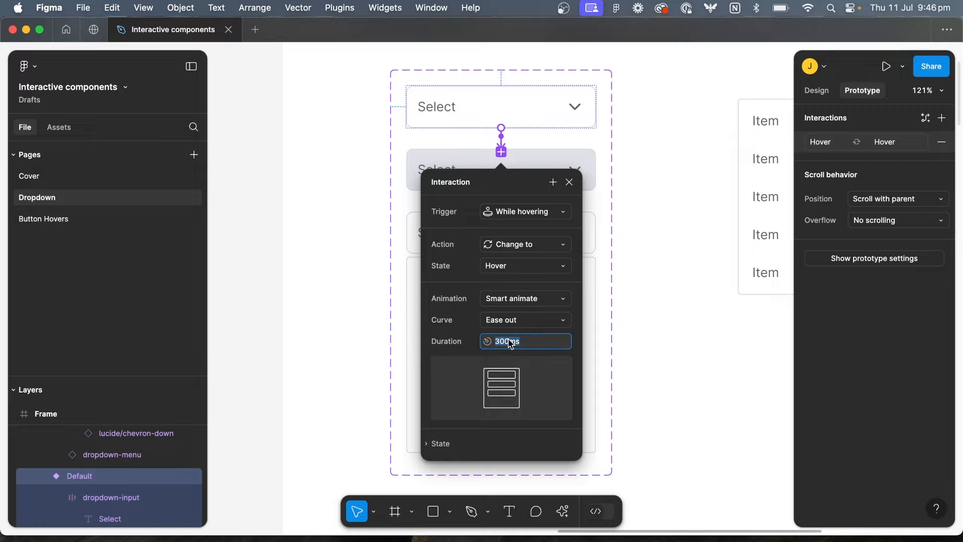
type("400")
key("Return")
left_click(698, 174)
Connect the Hover variant to the Open variant with an On click interaction using Smart animate, Ease out and 450 ms.
left_click(574, 176)
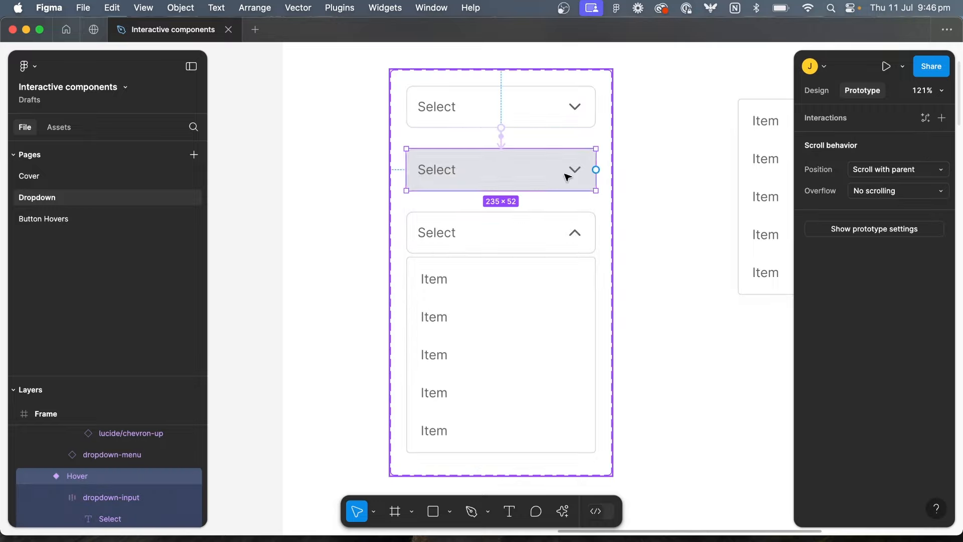
left_click_drag(490, 226, 488, 228)
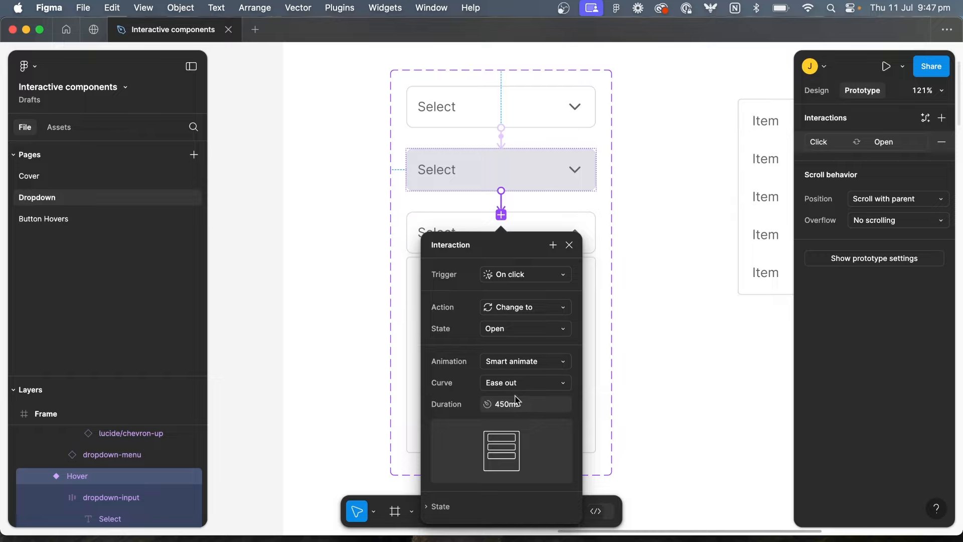
left_click(720, 241)
Connect the Open variant back to the Default variant with an On click interaction using Smart animate at 450 ms.
left_click(510, 291)
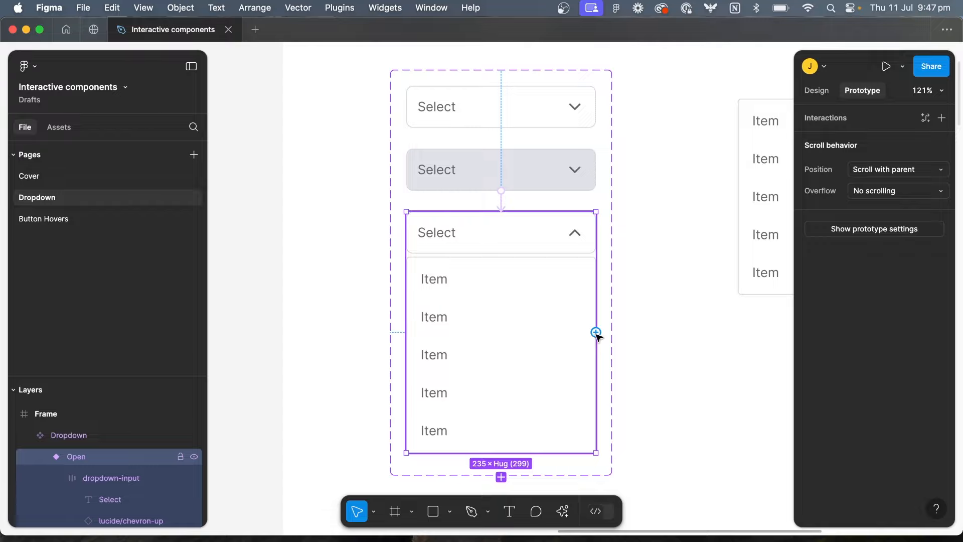
left_click_drag(596, 332, 542, 103)
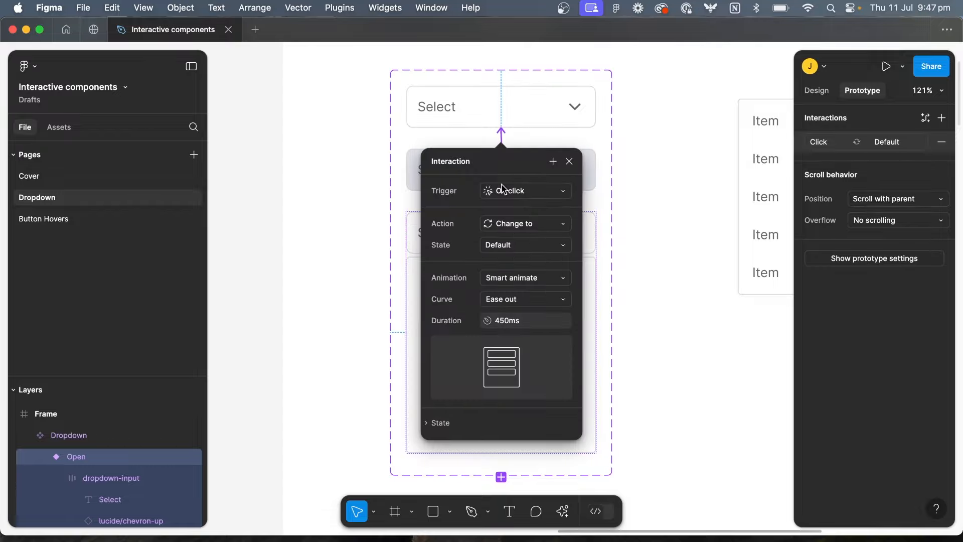
left_click(503, 299)
left_click(527, 300)
left_click(350, 287)
Add a variant property to the dropdown-item component and rename the property "Default".
scroll(350, 287, "up", 2)
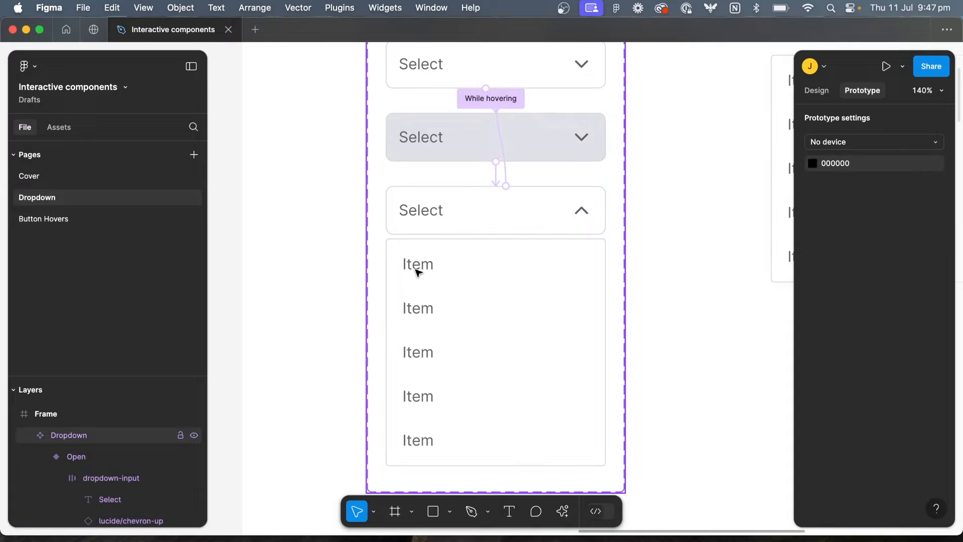
scroll(417, 271, "down", 5)
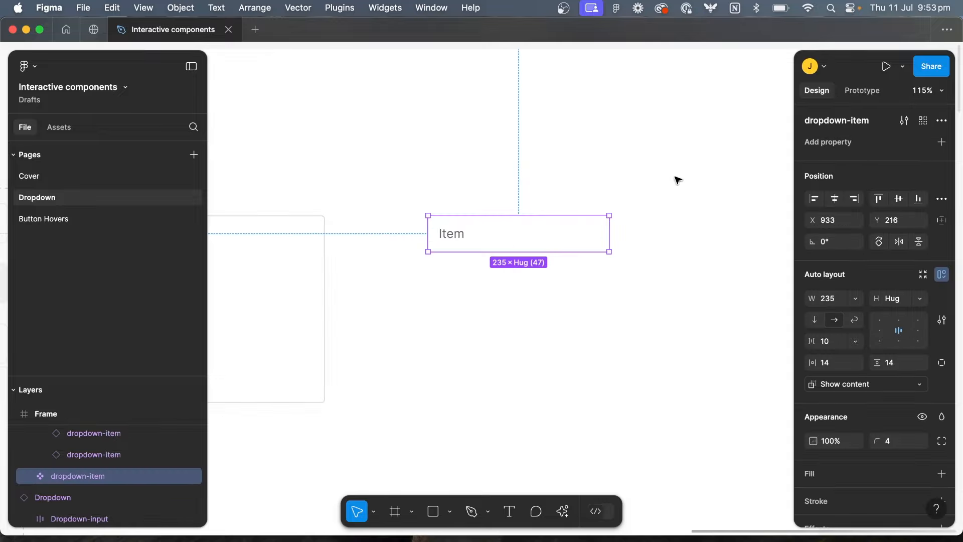
left_click(942, 142)
left_click(868, 182)
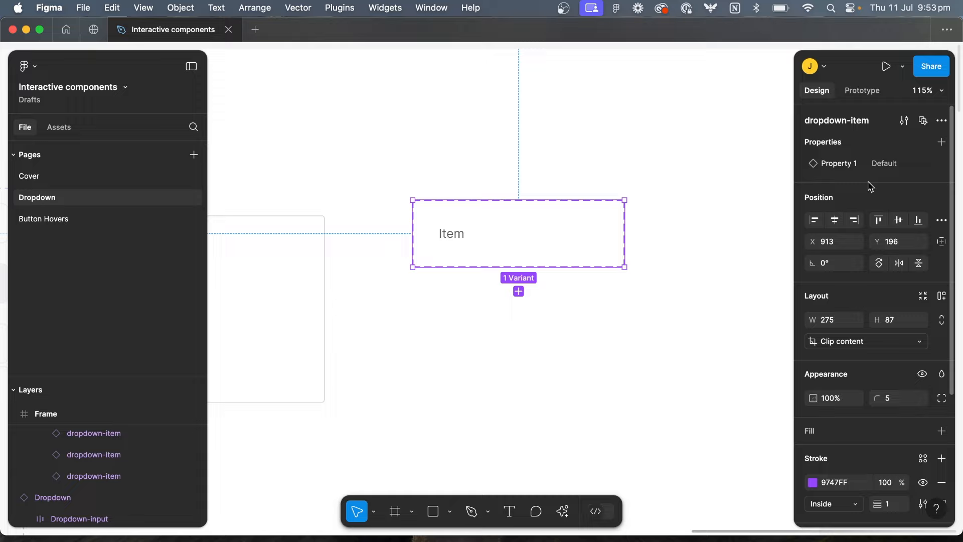
double_click(835, 166)
type("De")
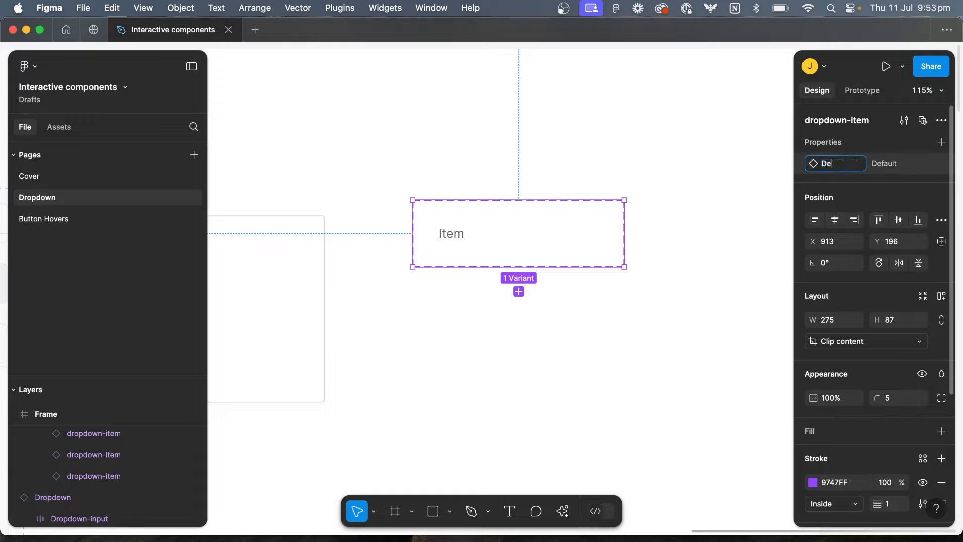
type("fault")
key("Return")
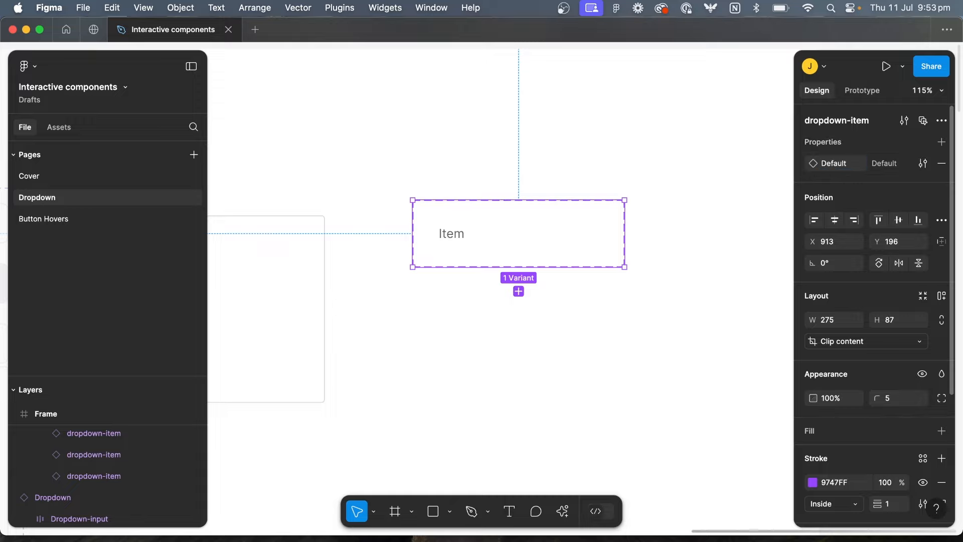
Add a second dropdown-item variant with the value "Hover" and give it an E1E2E9 fill.
left_click(519, 291)
type("Hover")
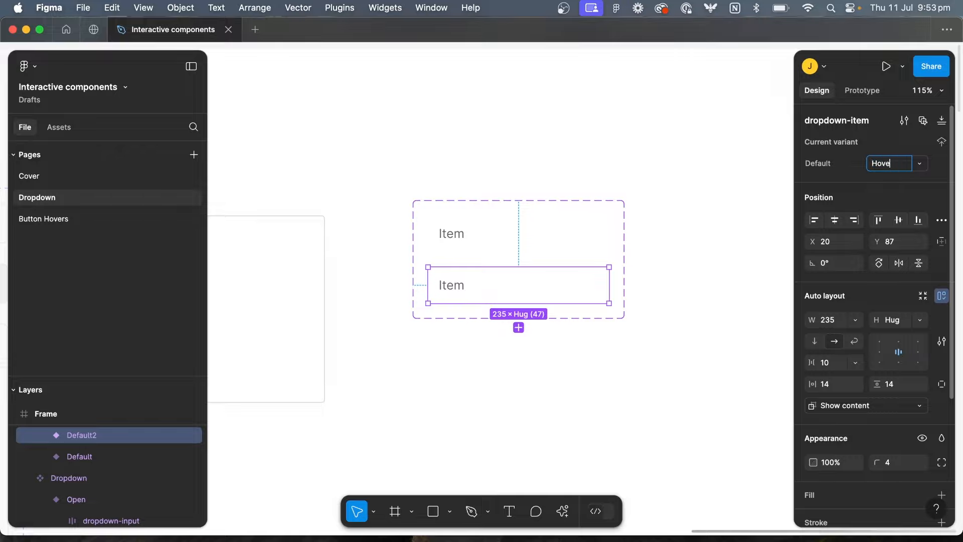
key("Return")
scroll(864, 275, "down", 5)
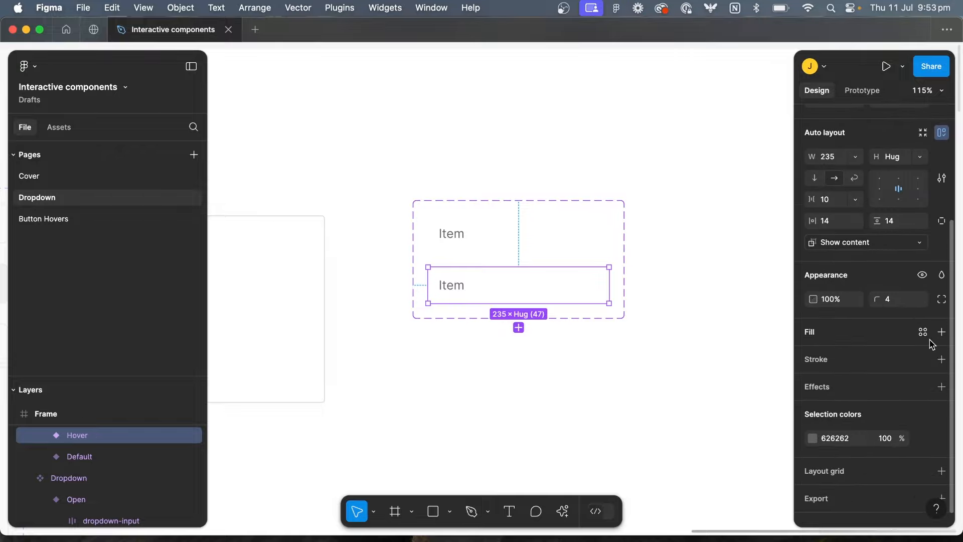
left_click(941, 332)
left_click(833, 357)
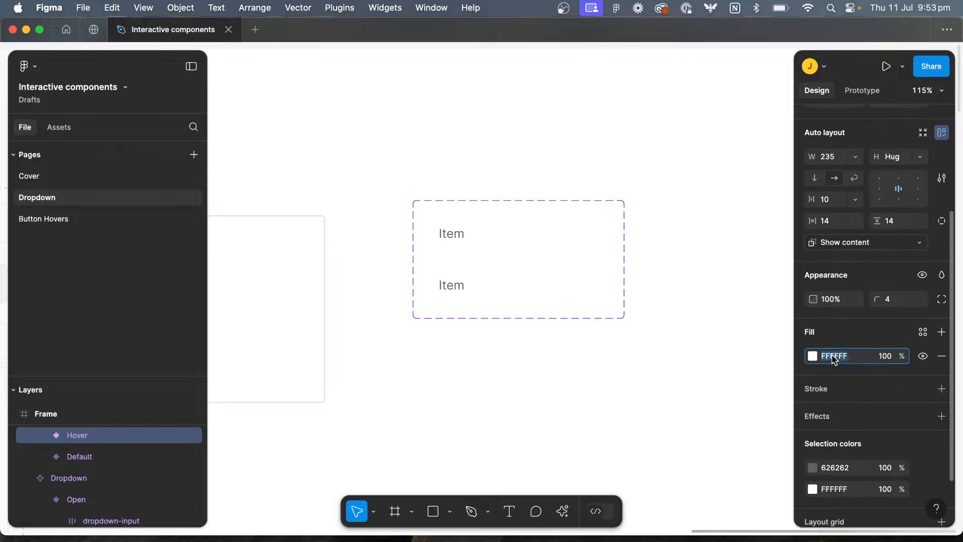
type("E1E2E9")
key("Return")
Connect dropdown-item's Default variant to its Hover variant with a While hovering trigger, using Smart animate, Ease in and 450 ms.
left_click(570, 237)
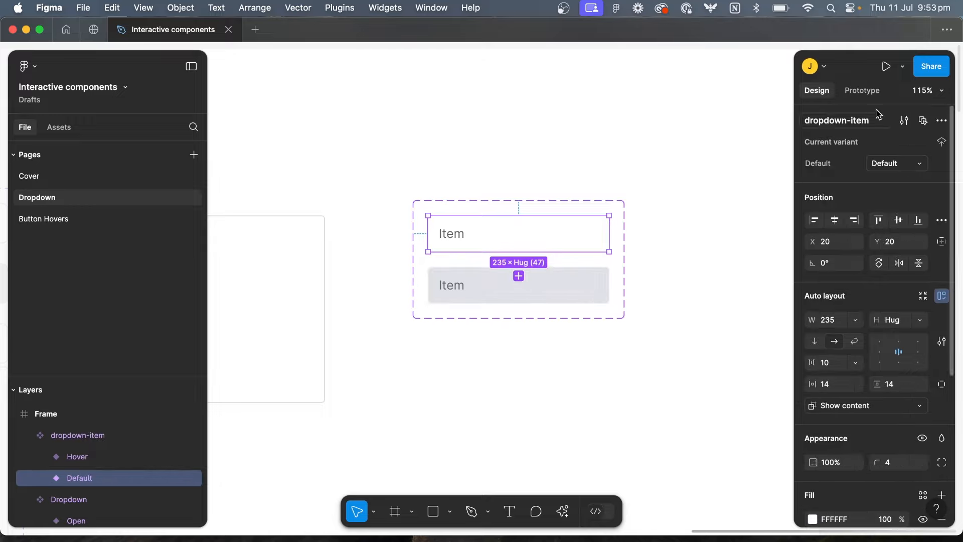
left_click(864, 92)
scroll(493, 269, "up", 3)
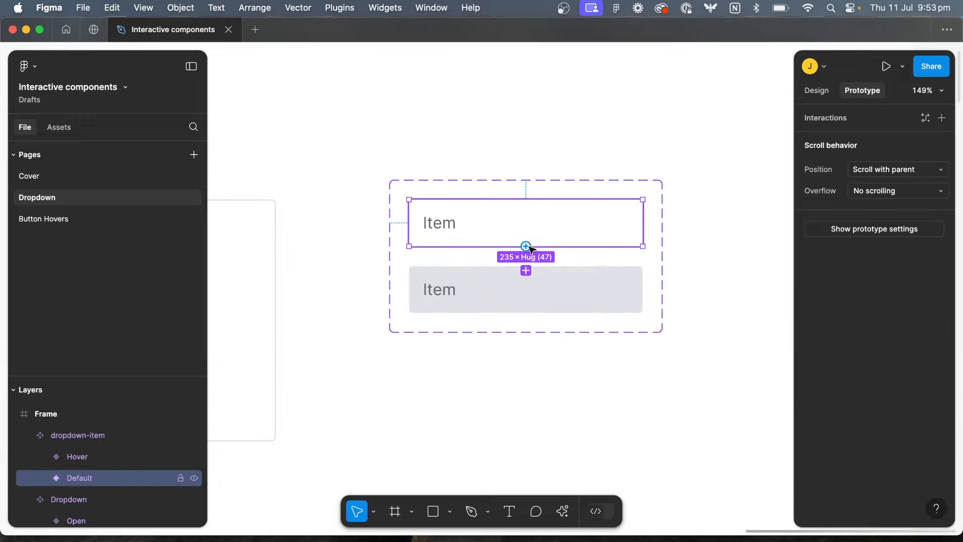
left_click(524, 269)
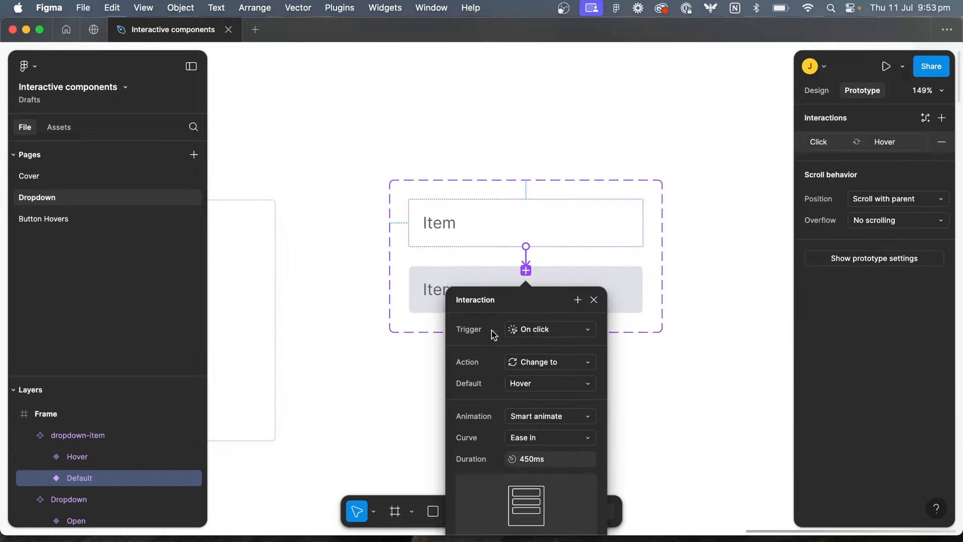
left_click_drag(512, 300, 455, 229)
left_click(480, 252)
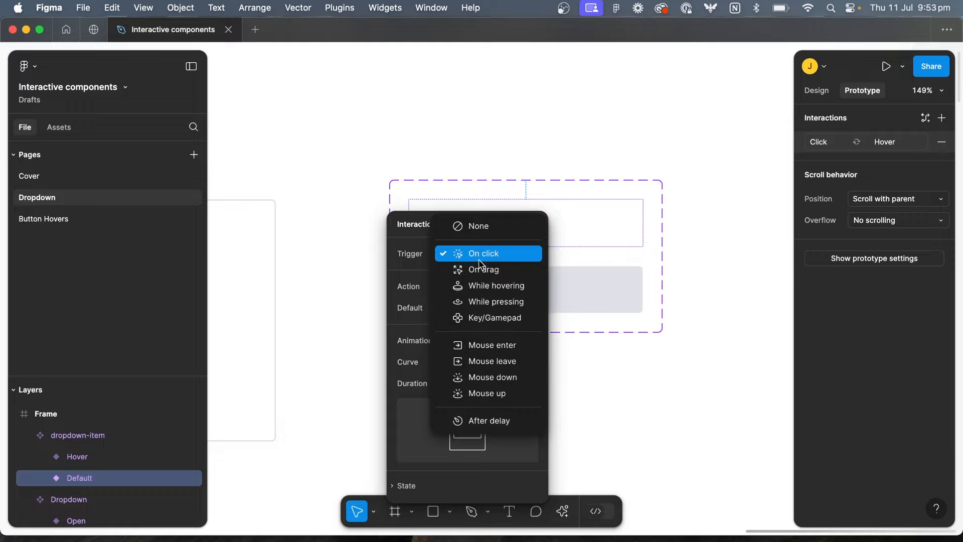
left_click(497, 282)
left_click(744, 275)
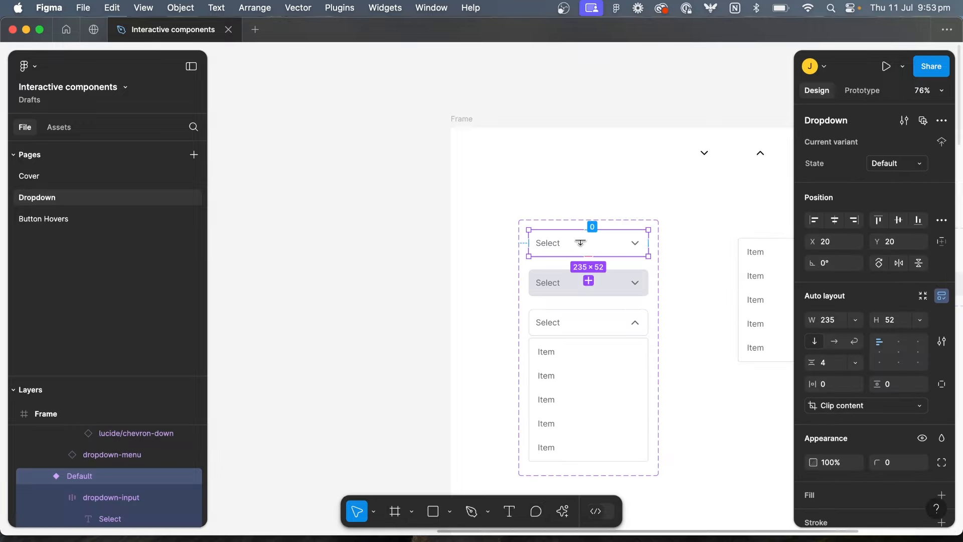
Place a Default Dropdown instance, 342 wide, between the name and email fields of the sign-up screen and bring it to the front.
left_click(580, 242)
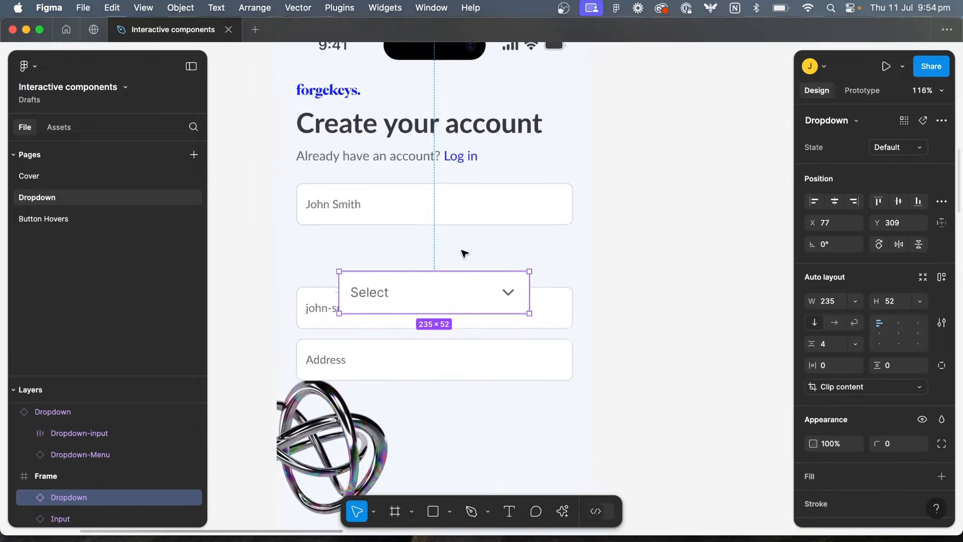
left_click_drag(394, 296, 343, 254)
right_click(528, 256)
mouse_move(606, 212)
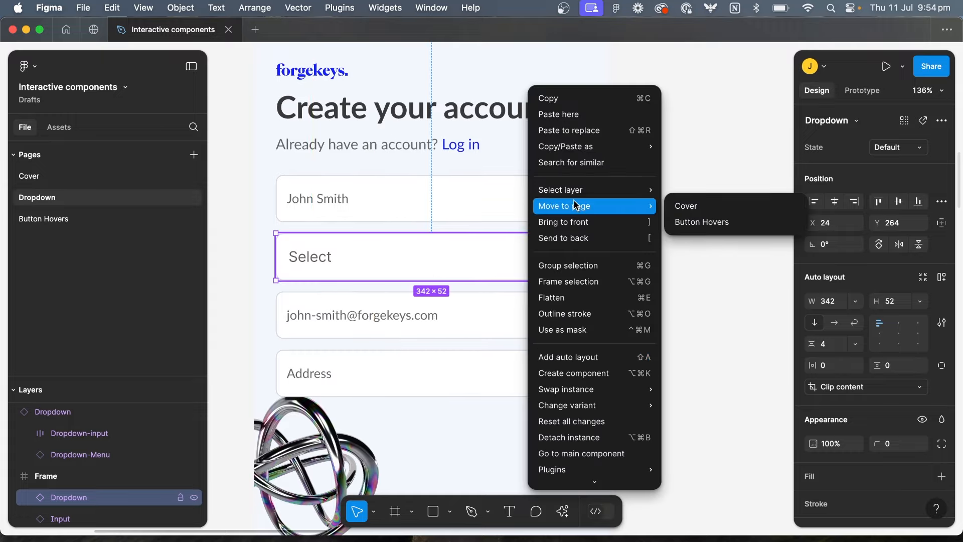
left_click(584, 222)
left_click(687, 232)
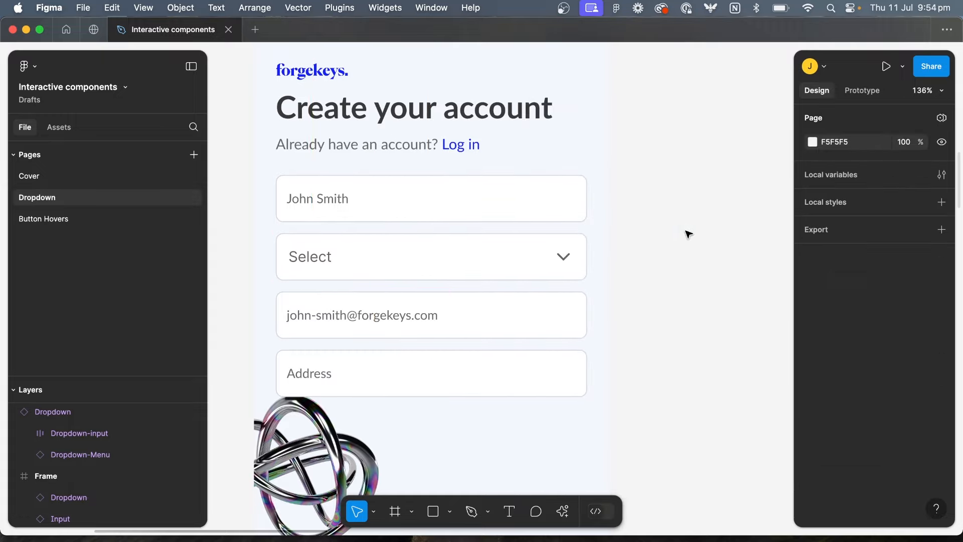
Preview the sign-up screen prototype and test the dropdown's hover state, opening, item hovers and closing through an item.
scroll(688, 234, "down", 5)
left_click(887, 67)
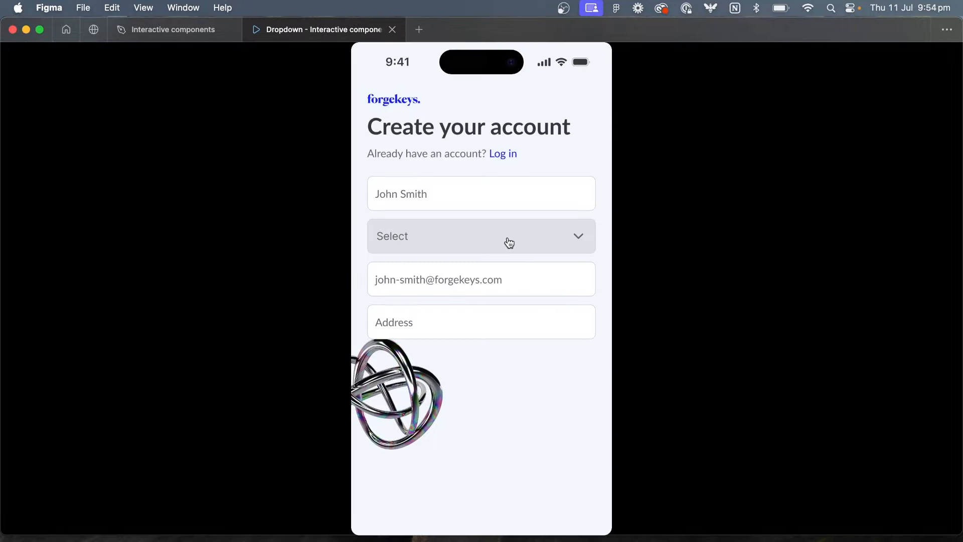
left_click(509, 242)
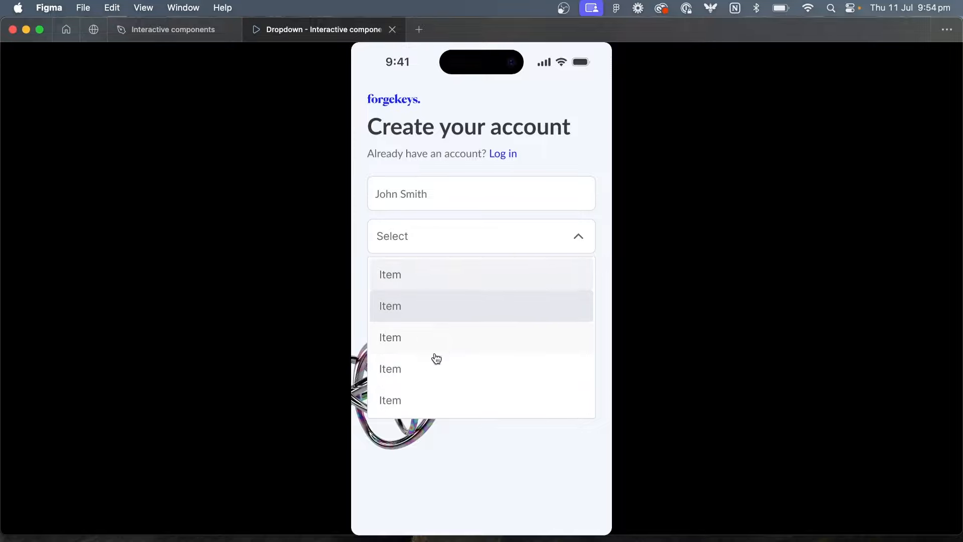
left_click(479, 311)
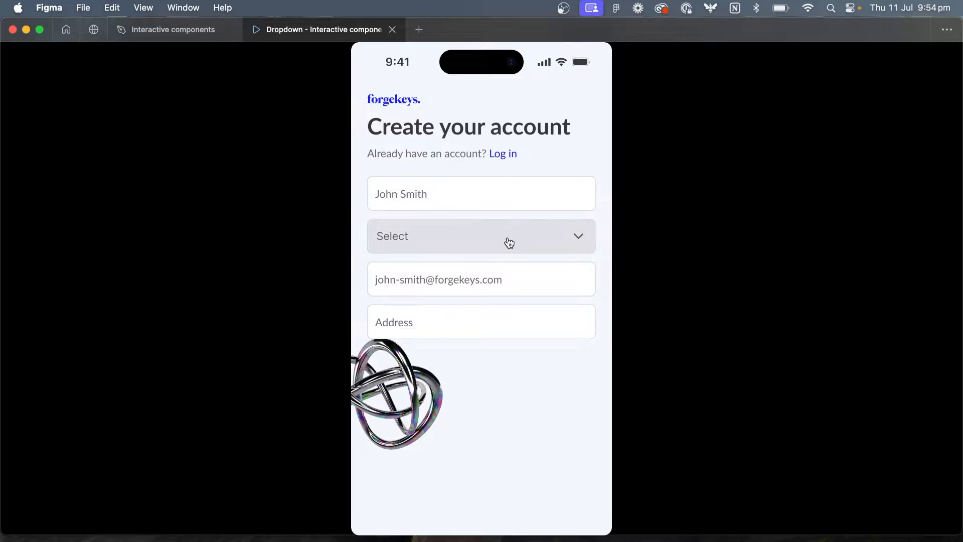
left_click(509, 241)
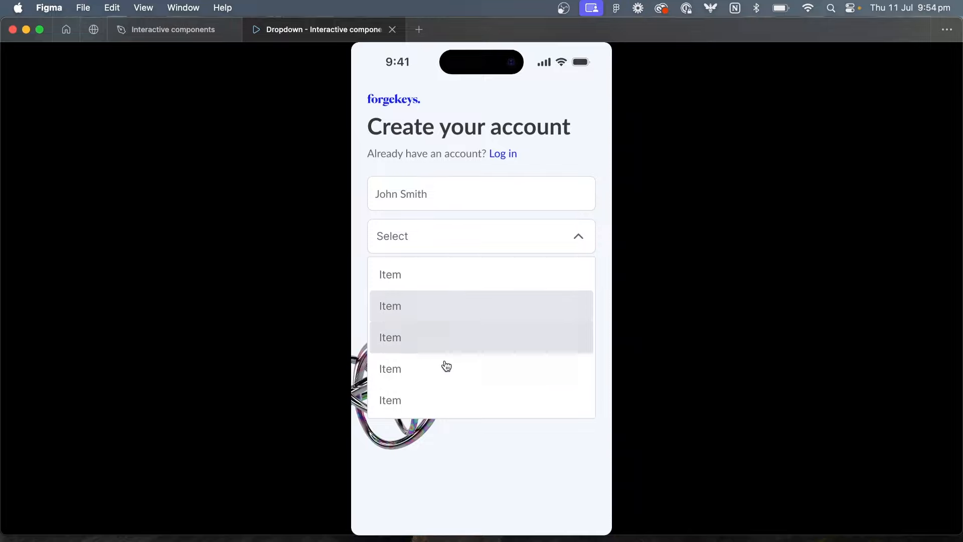
left_click(477, 309)
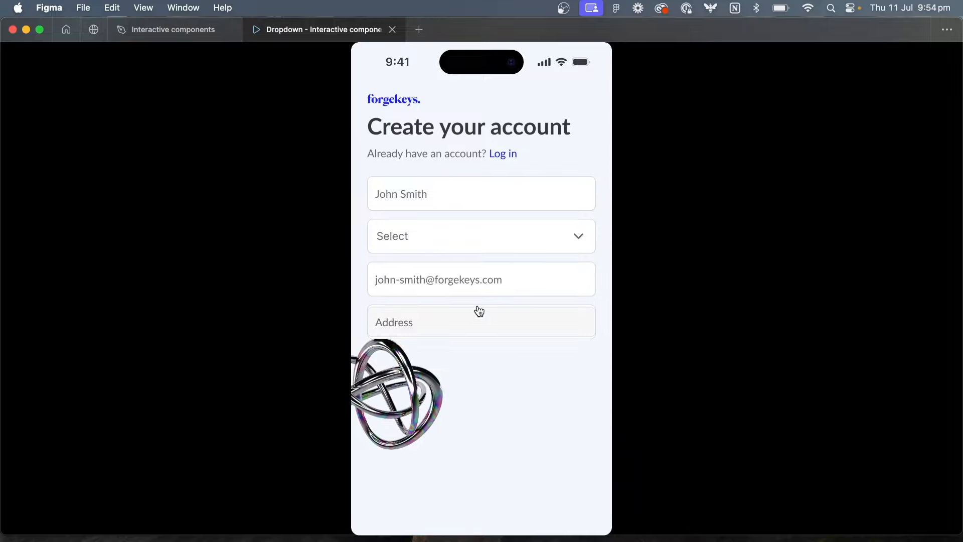
left_click(509, 241)
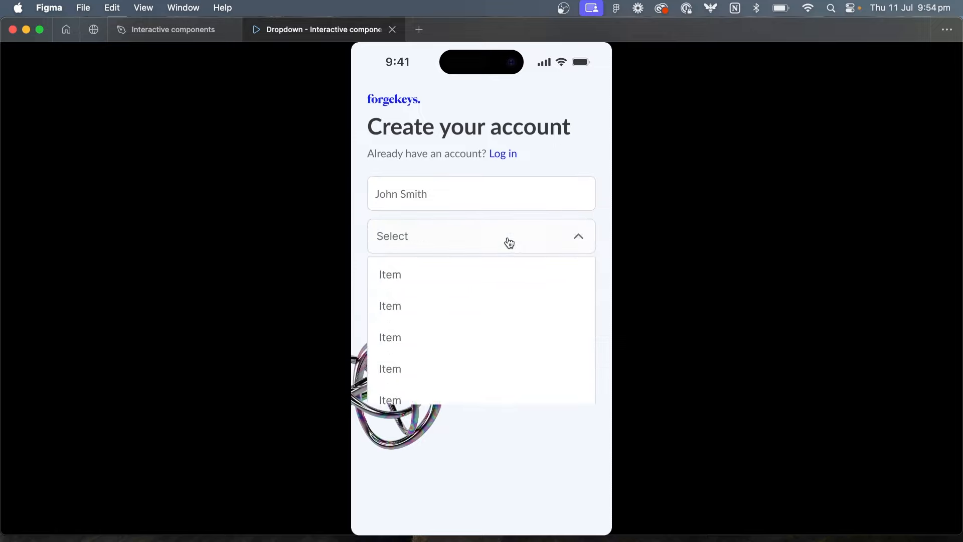